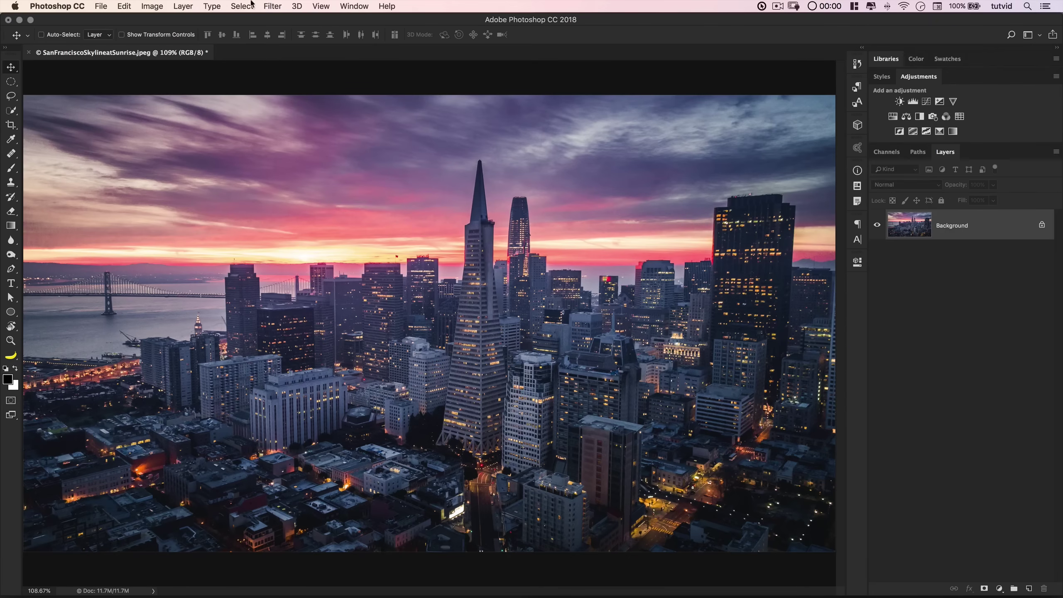
Browse the Image Adjustments menu and close it without choosing a command.
{"action": "left_click", "coordinate": [149, 7]}
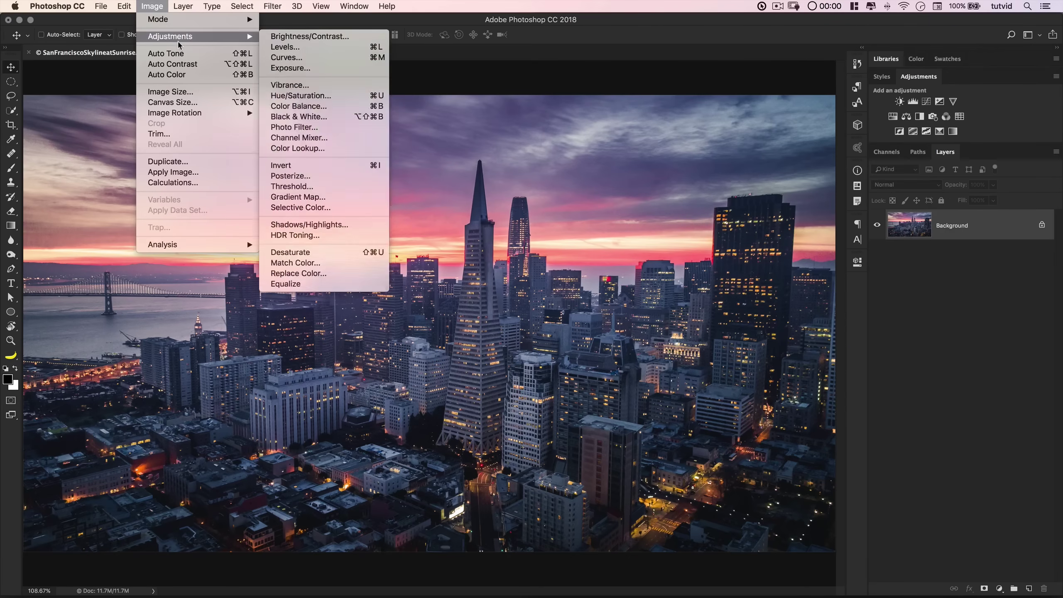
{"action": "mouse_move", "coordinate": [179, 38]}
{"action": "left_click", "coordinate": [961, 310]}
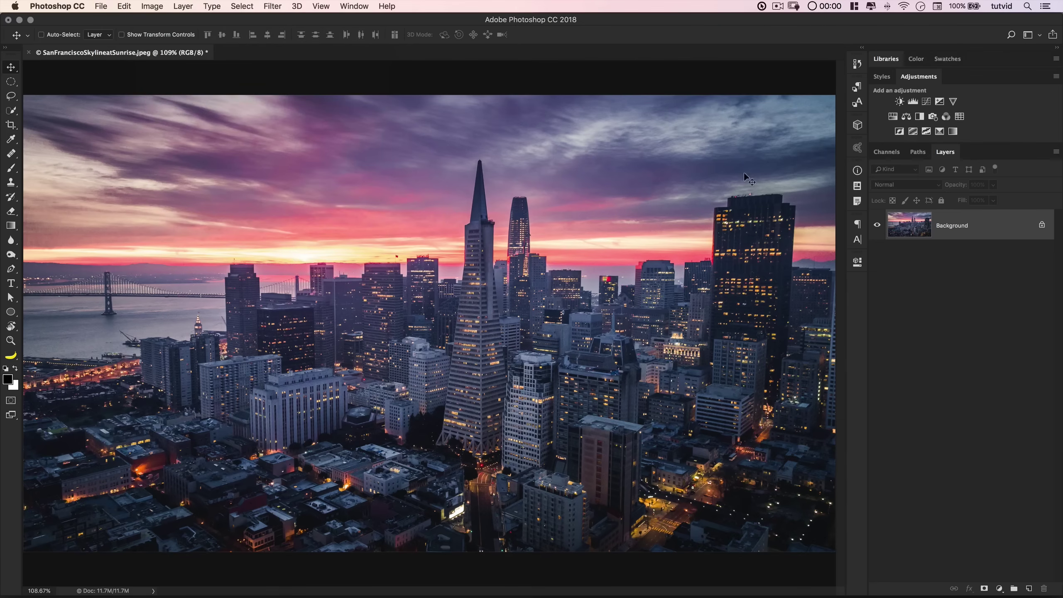
Add a Curves adjustment layer above the Background and fit the whole photo in the window.
{"action": "left_click", "coordinate": [926, 103]}
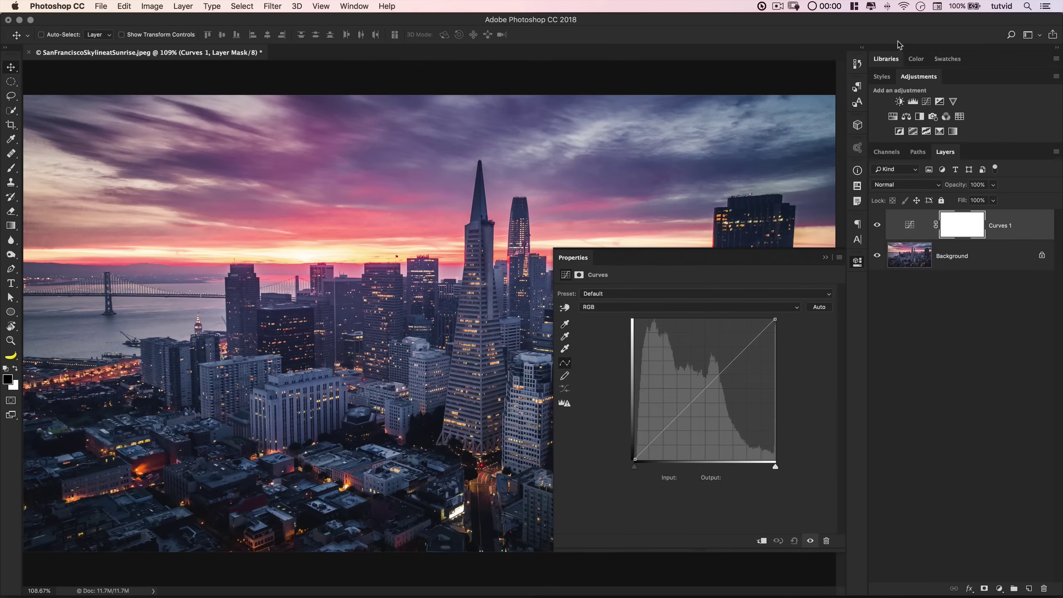
{"action": "left_click", "coordinate": [862, 48]}
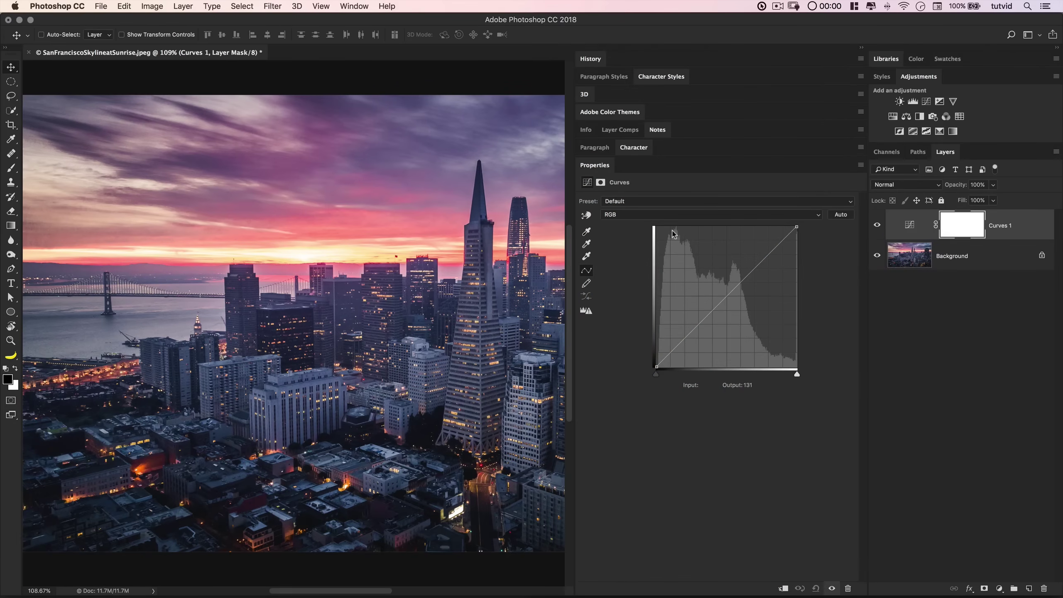
{"action": "key", "text": "super+0"}
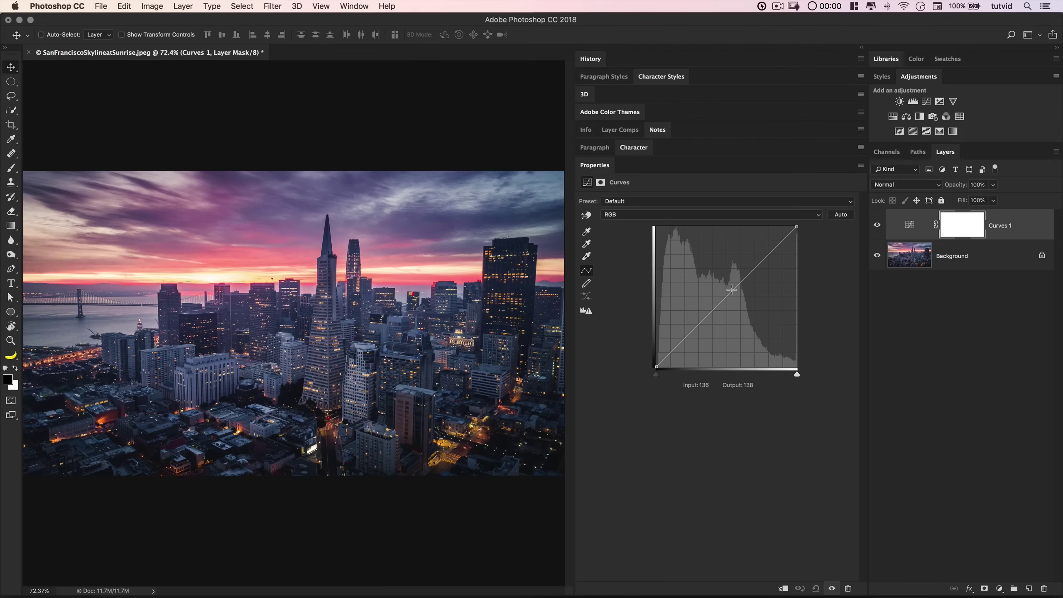
Try curve points that brighten the midtones, then darken the shadows and lift the highlights.
{"action": "left_click", "coordinate": [732, 289]}
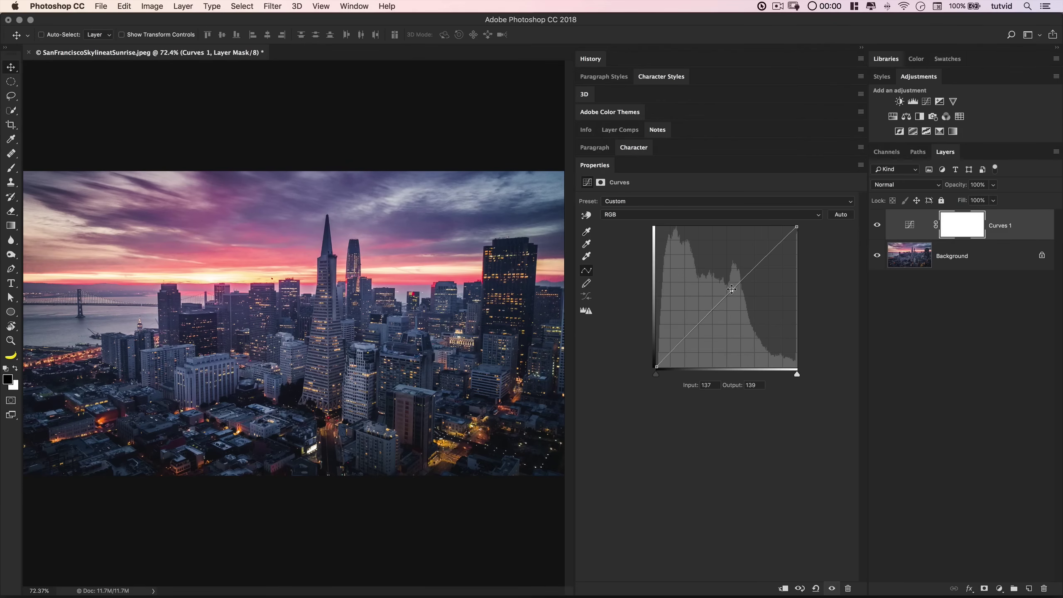
{"action": "left_click_drag", "start_coordinate": [732, 290], "coordinate": [735, 339]}
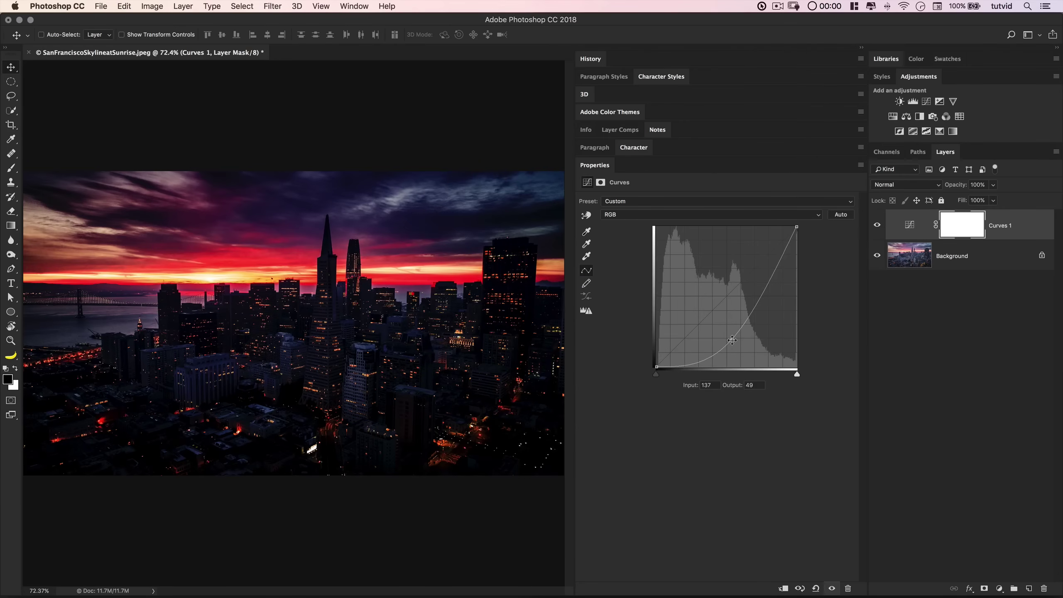
{"action": "left_click_drag", "start_coordinate": [735, 340], "coordinate": [802, 503]}
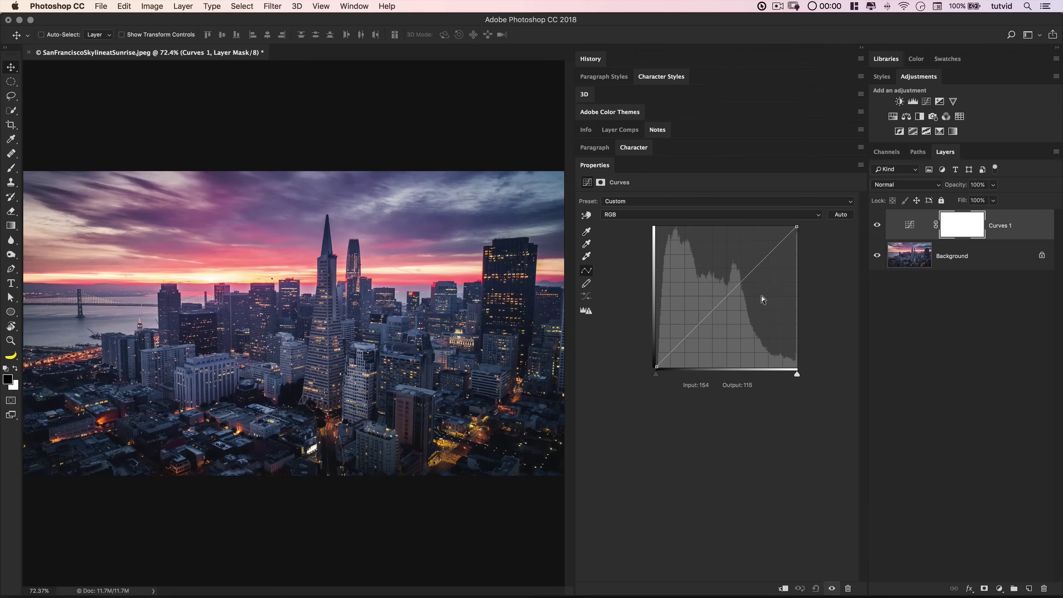
{"action": "left_click_drag", "start_coordinate": [684, 338], "coordinate": [685, 347]}
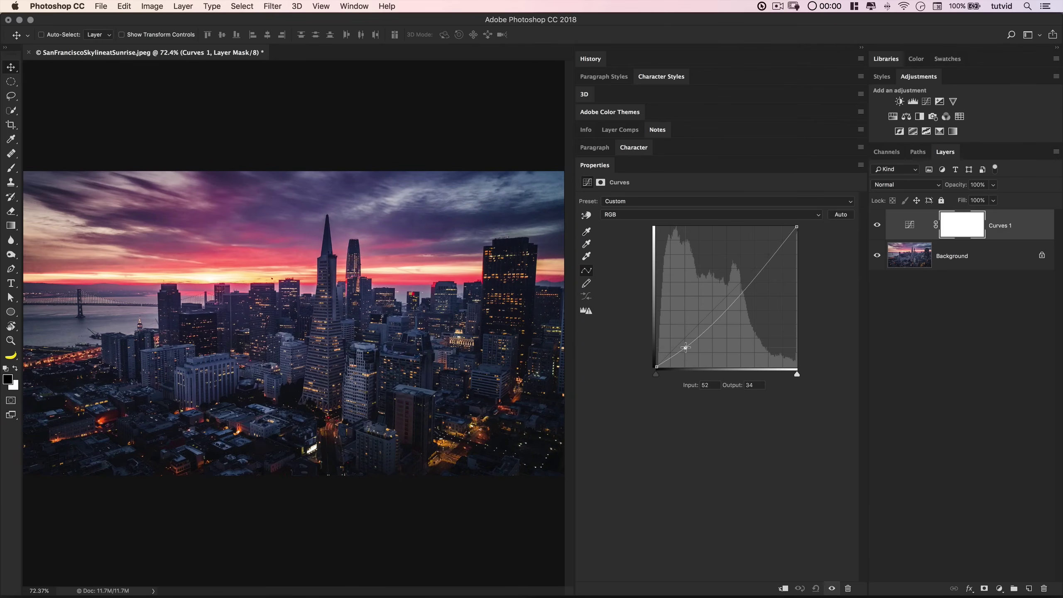
{"action": "left_click_drag", "start_coordinate": [766, 260], "coordinate": [759, 251]}
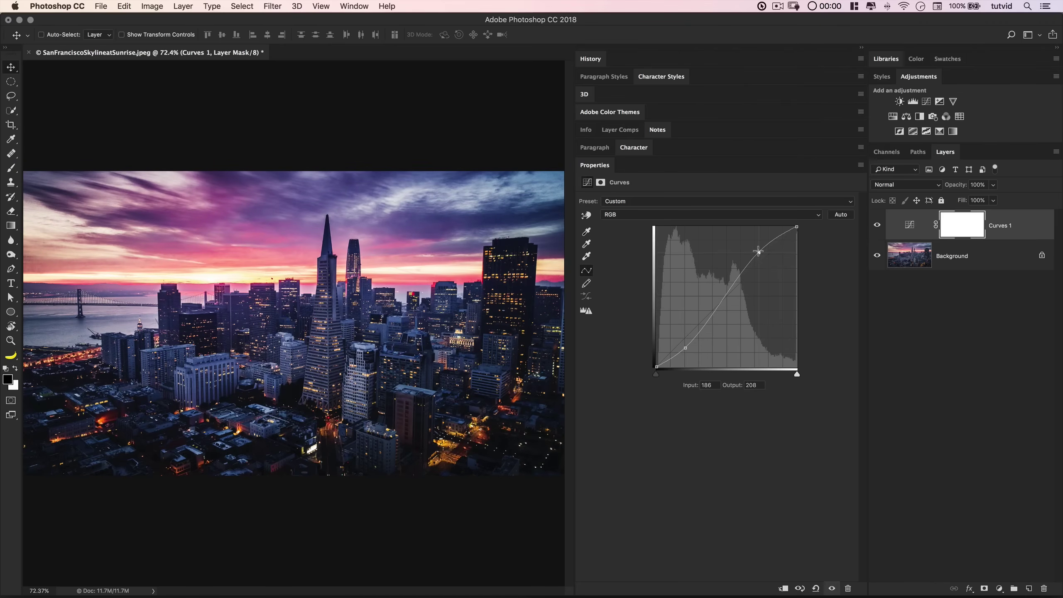
Compare the photo with and without Curves 1, then reset the curve to a straight line.
{"action": "left_click", "coordinate": [877, 226]}
{"action": "left_click", "coordinate": [877, 225]}
{"action": "left_click", "coordinate": [878, 225]}
{"action": "left_click", "coordinate": [816, 589]}
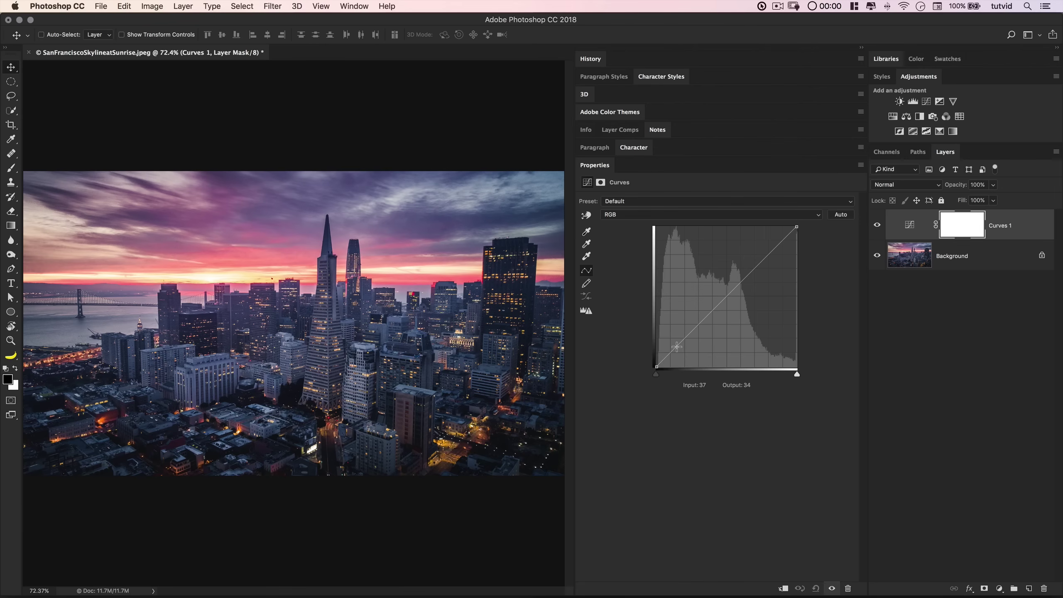
{"action": "left_click_drag", "start_coordinate": [676, 346], "coordinate": [693, 327]}
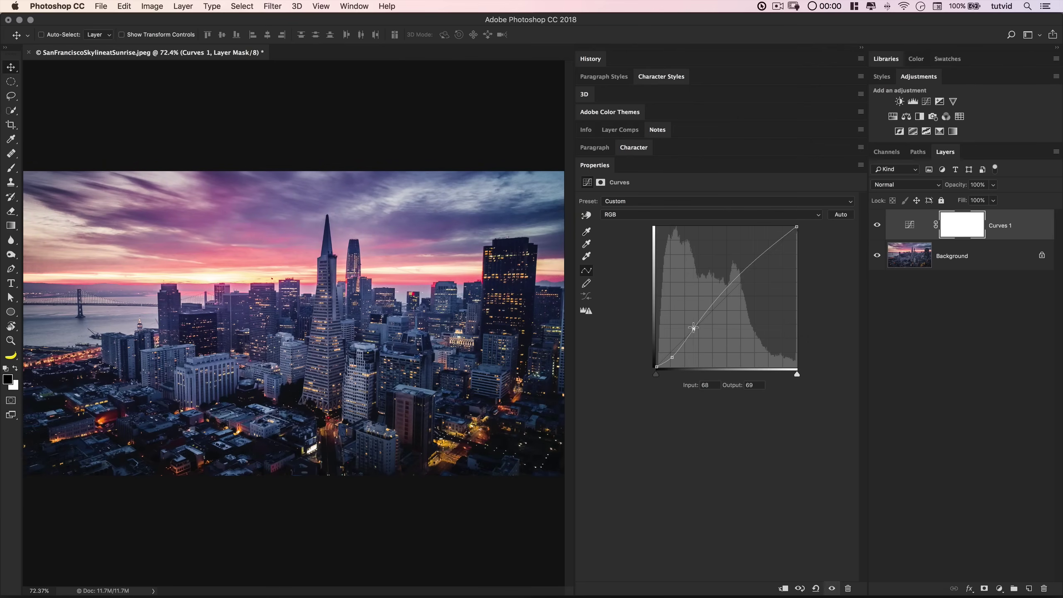
{"action": "left_click_drag", "start_coordinate": [748, 268], "coordinate": [743, 279]}
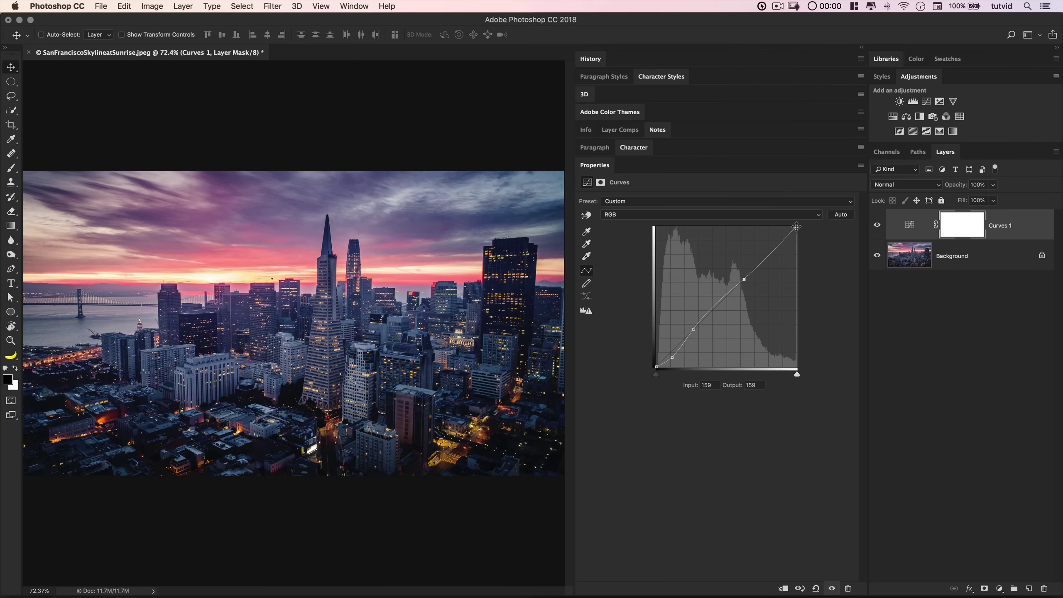
{"action": "left_click_drag", "start_coordinate": [796, 227], "coordinate": [796, 243]}
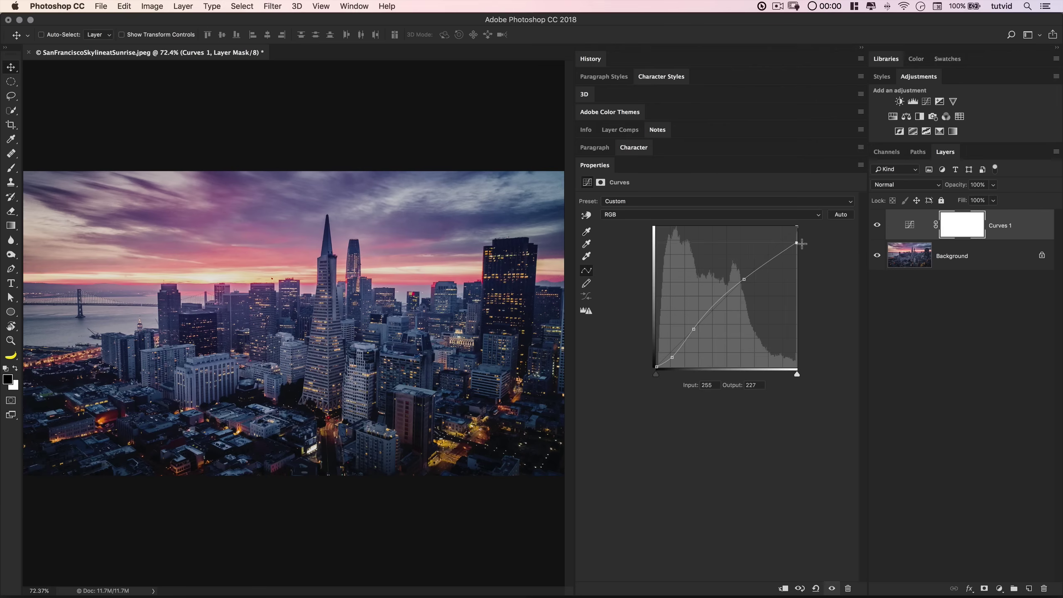
{"action": "left_click", "coordinate": [877, 229]}
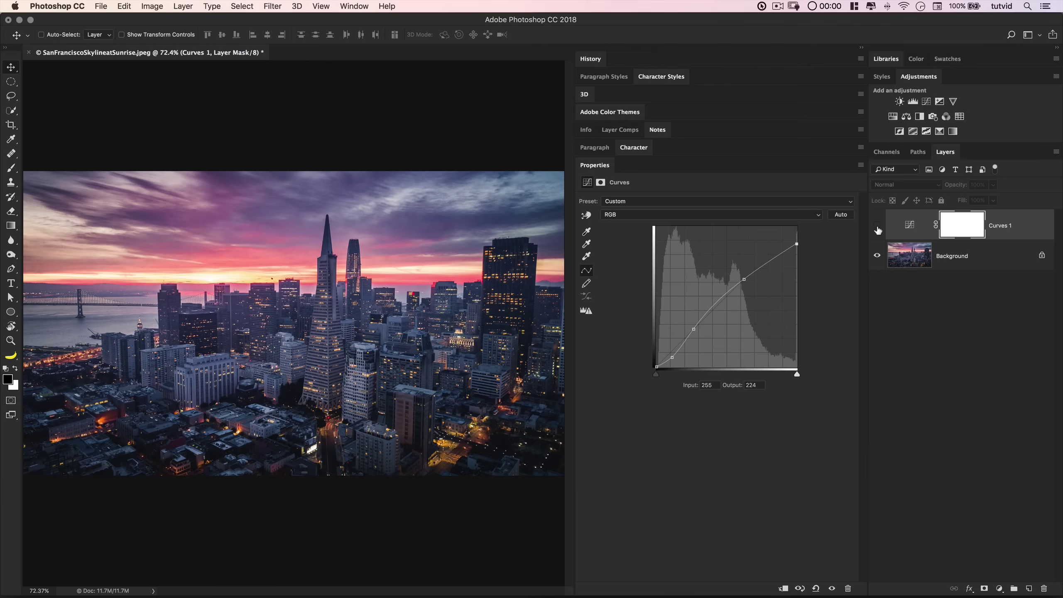
{"action": "left_click", "coordinate": [877, 228]}
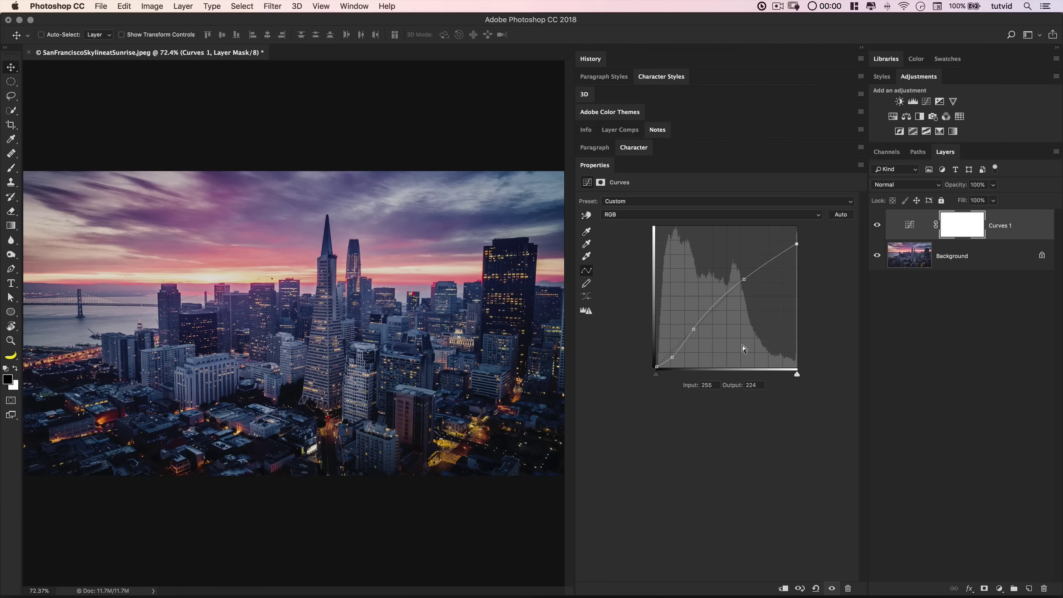
{"action": "left_click", "coordinate": [816, 588]}
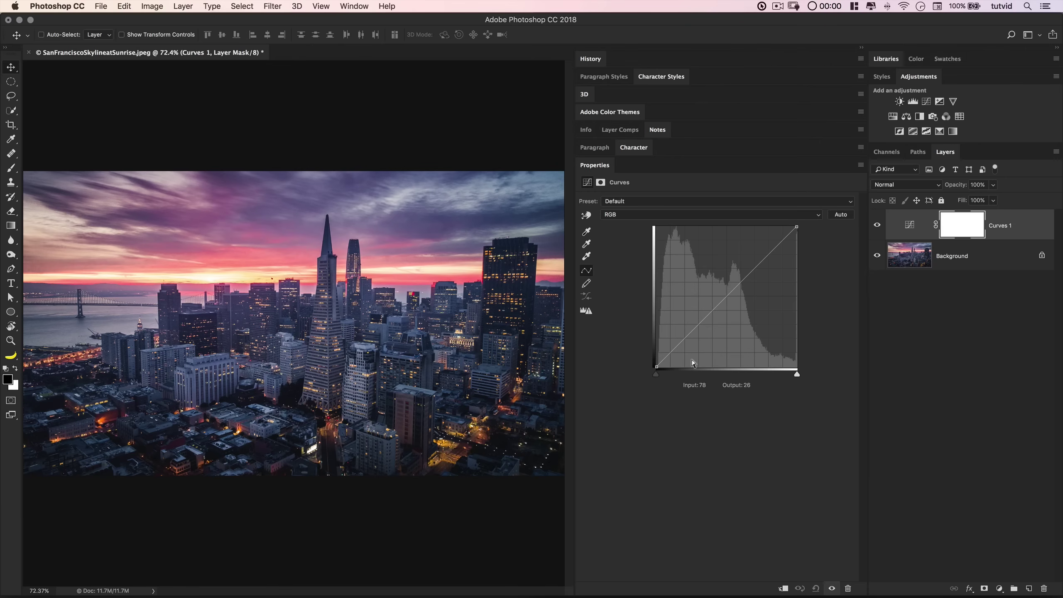
{"action": "left_click_drag", "start_coordinate": [655, 368], "coordinate": [656, 350]}
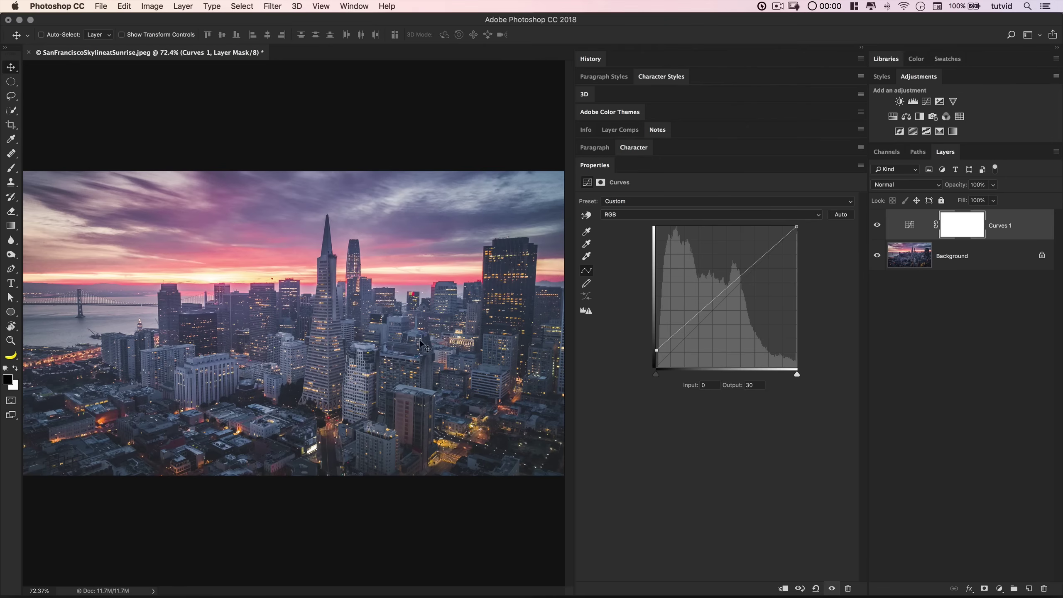
{"action": "left_click_drag", "start_coordinate": [656, 351], "coordinate": [675, 367]}
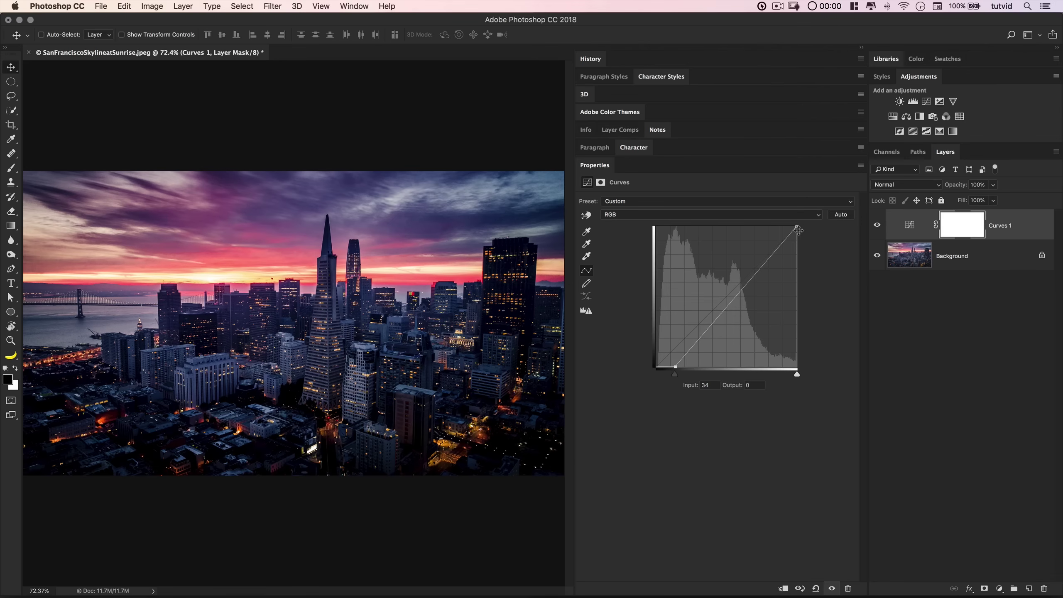
{"action": "left_click_drag", "start_coordinate": [797, 226], "coordinate": [777, 227]}
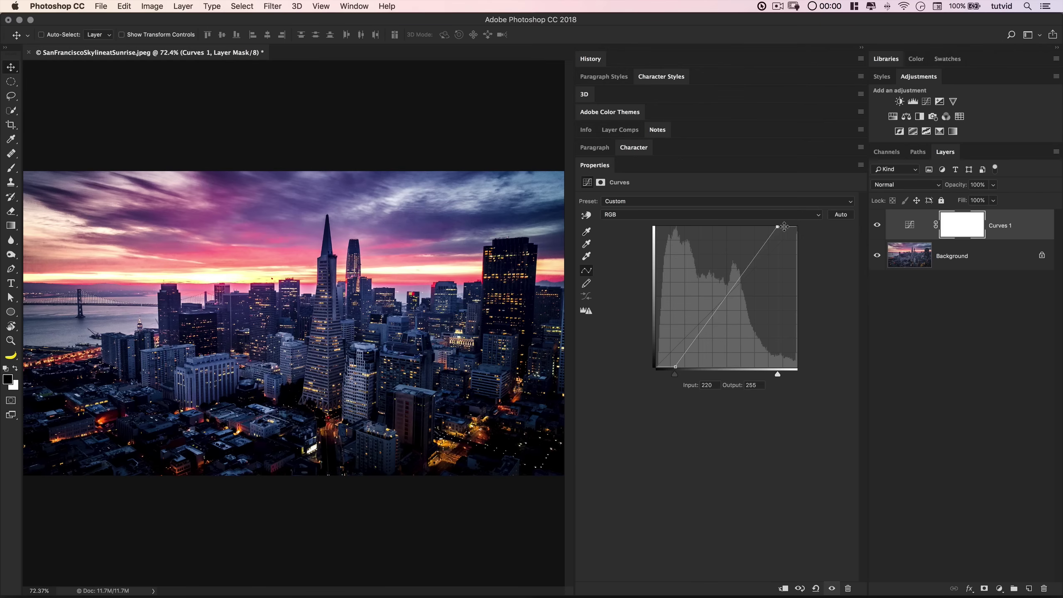
{"action": "left_click_drag", "start_coordinate": [778, 227], "coordinate": [805, 253]}
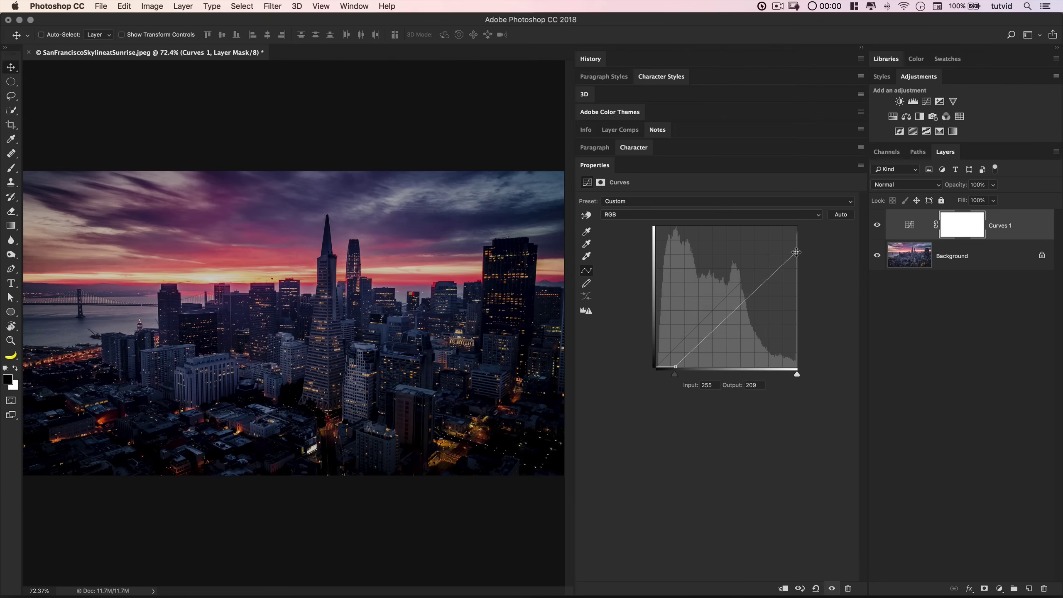
{"action": "left_click_drag", "start_coordinate": [796, 252], "coordinate": [808, 203]}
{"action": "left_click_drag", "start_coordinate": [674, 366], "coordinate": [653, 369]}
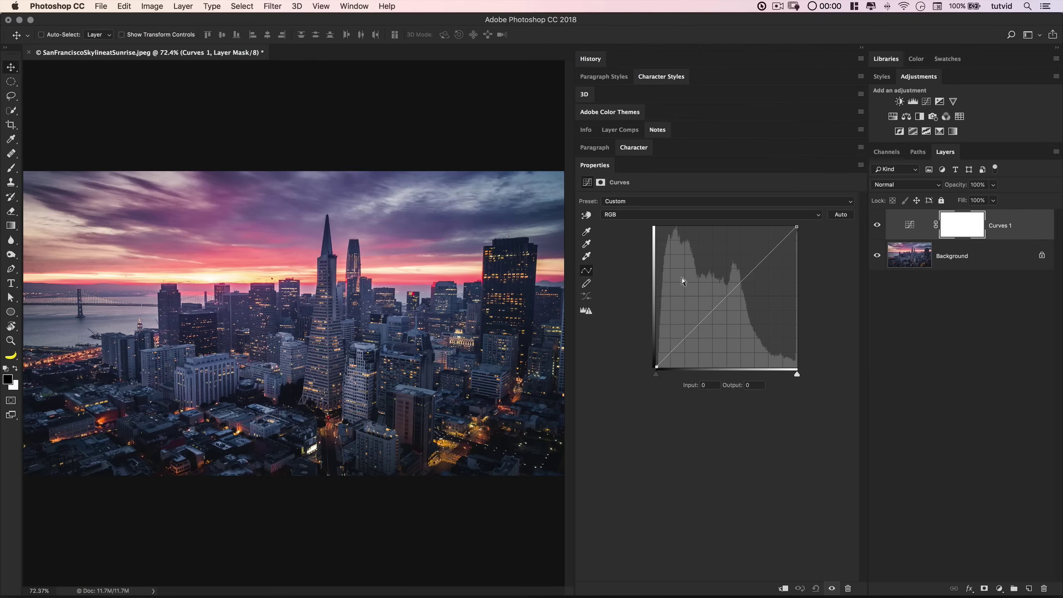
With the targeted adjustment tool, slightly darken the city shadows and set a sky midtone point at 136 to 148.
{"action": "left_click", "coordinate": [587, 217]}
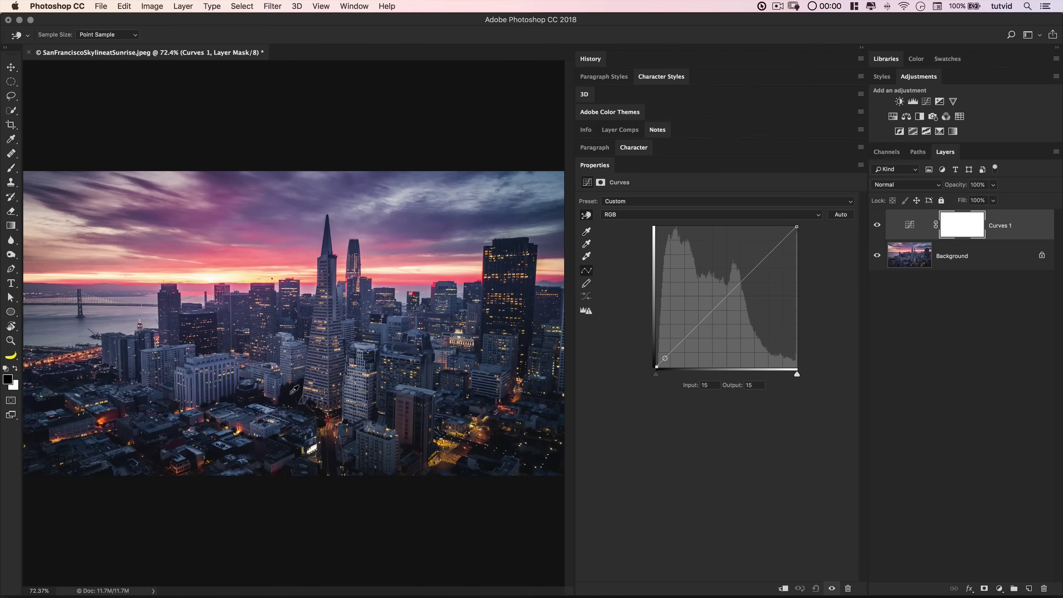
{"action": "left_click", "coordinate": [294, 390]}
{"action": "left_click_drag", "start_coordinate": [294, 393], "coordinate": [298, 382]}
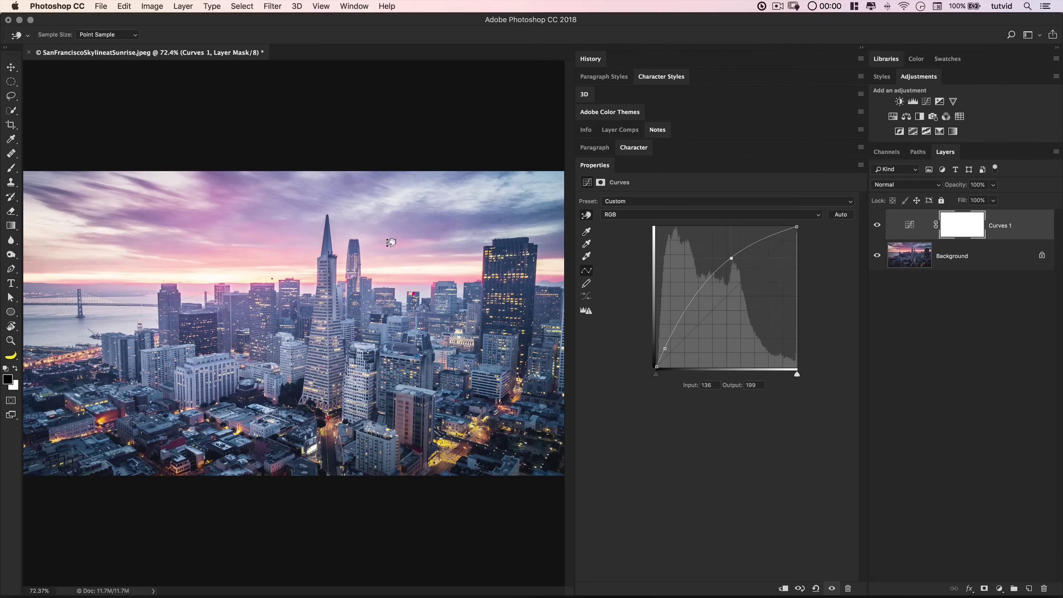
{"action": "left_click_drag", "start_coordinate": [392, 247], "coordinate": [404, 270]}
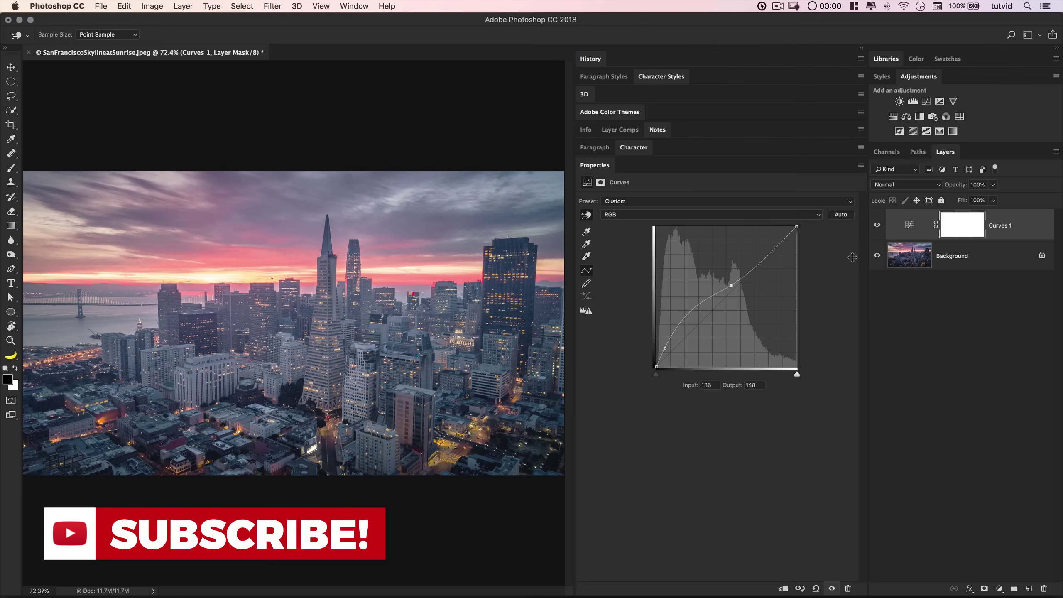
Compare the skyline with and without the Curves 1 adjustment.
{"action": "left_click", "coordinate": [877, 225]}
{"action": "left_click", "coordinate": [876, 225]}
{"action": "left_click", "coordinate": [877, 225]}
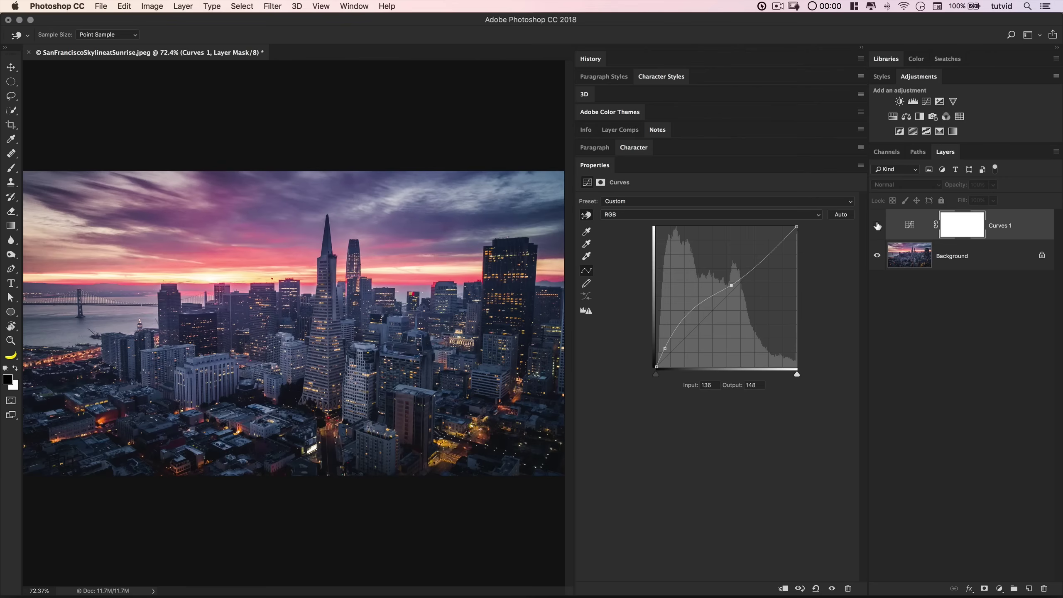
{"action": "left_click", "coordinate": [877, 225]}
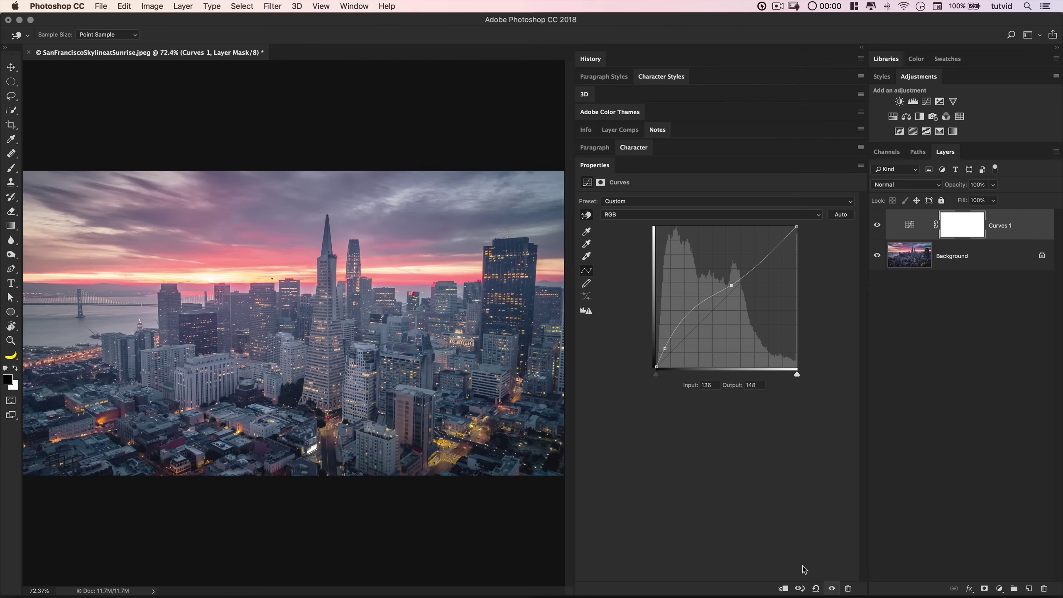
Reset the curve, darken the city shadows and lift the sky tones, then compare with Curves 1 hidden.
{"action": "left_click", "coordinate": [815, 588]}
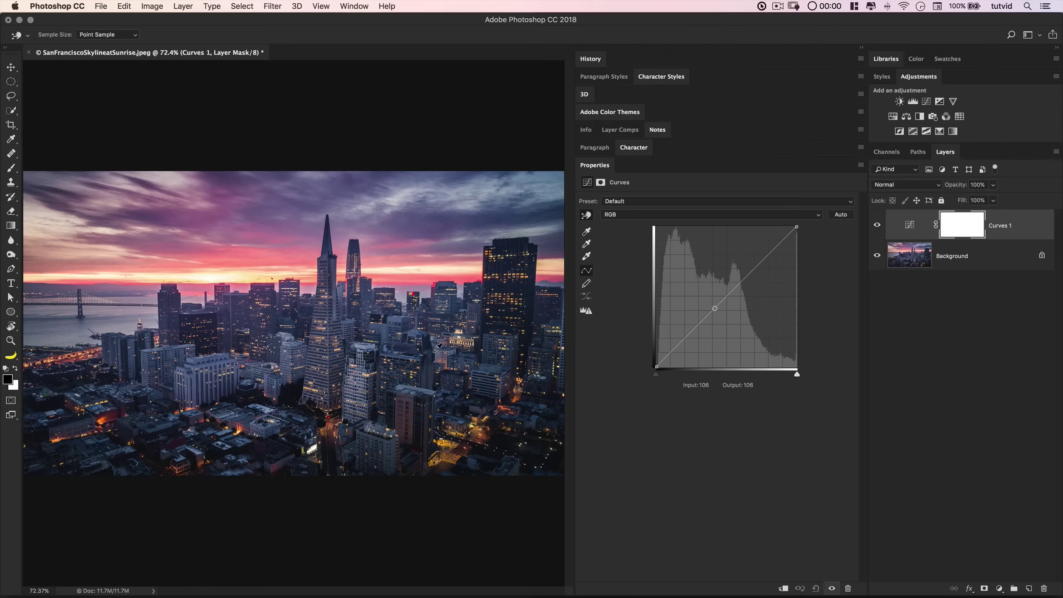
{"action": "left_click_drag", "start_coordinate": [295, 391], "coordinate": [295, 401]}
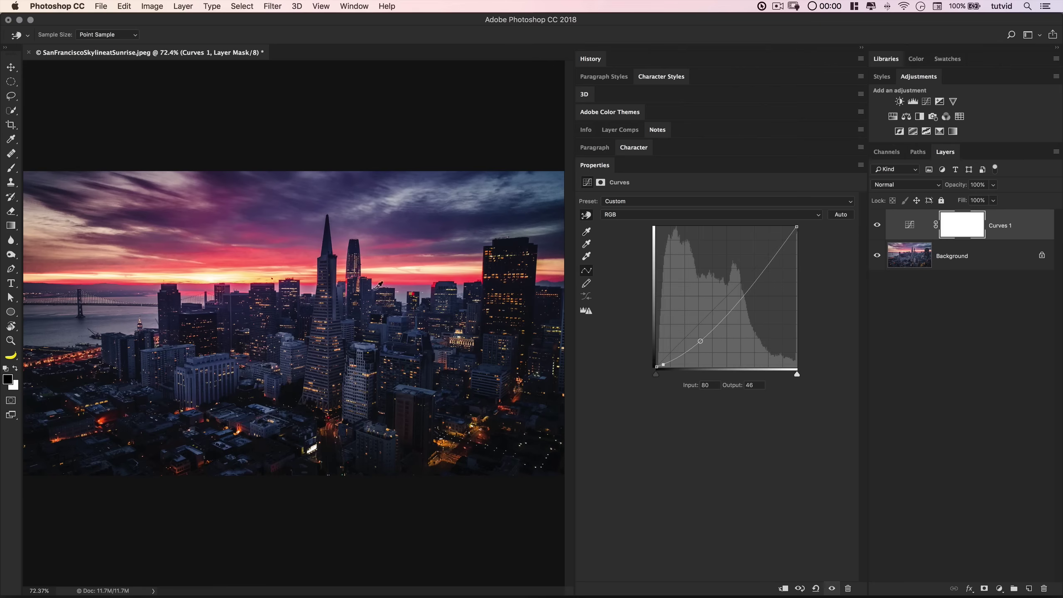
{"action": "left_click_drag", "start_coordinate": [398, 240], "coordinate": [398, 232]}
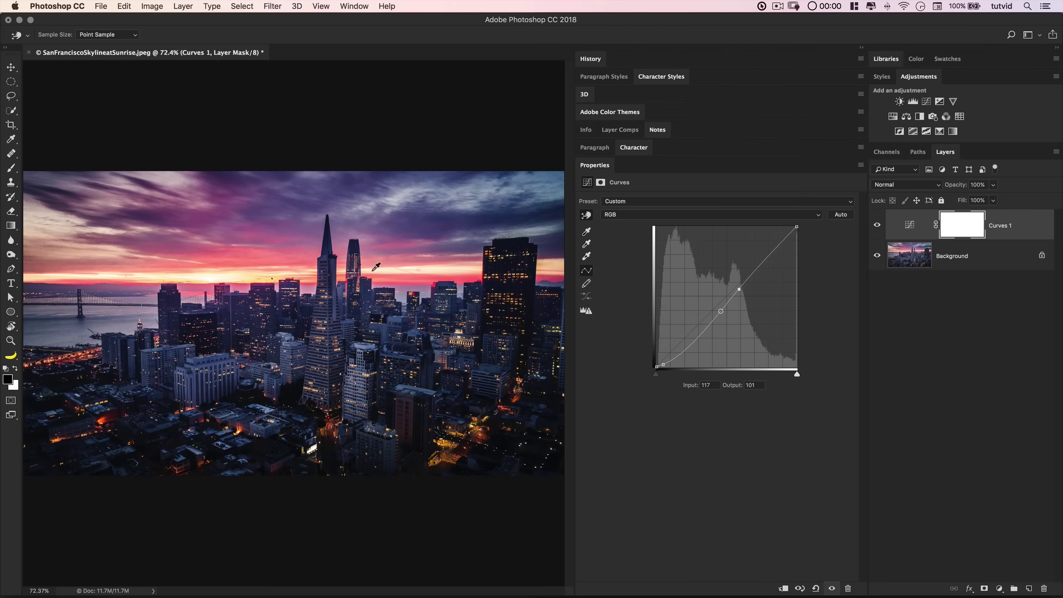
{"action": "left_click", "coordinate": [879, 226]}
{"action": "left_click", "coordinate": [879, 226]}
{"action": "left_click", "coordinate": [878, 226]}
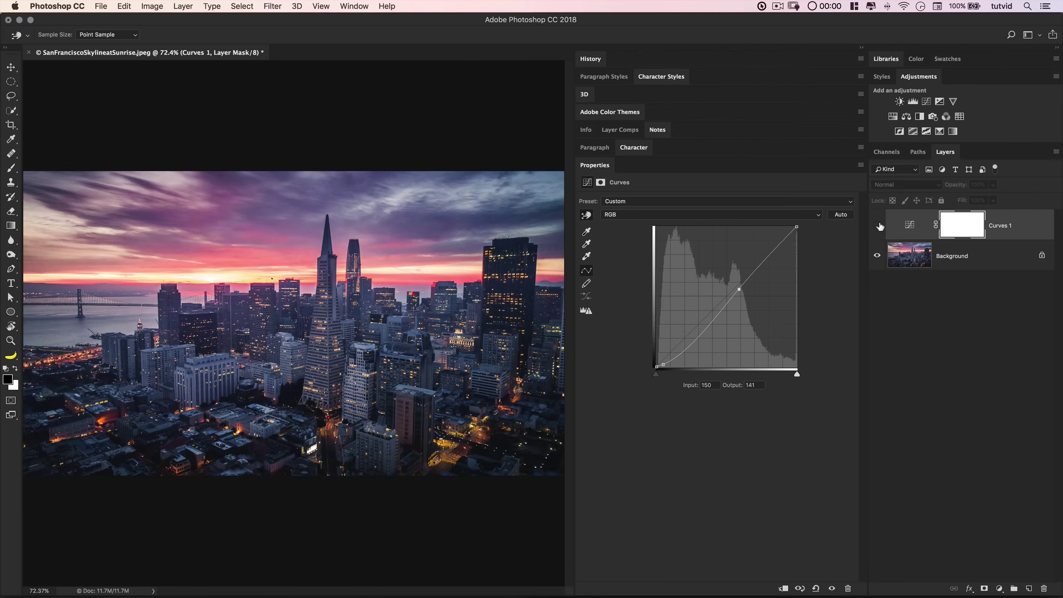
{"action": "left_click", "coordinate": [879, 226]}
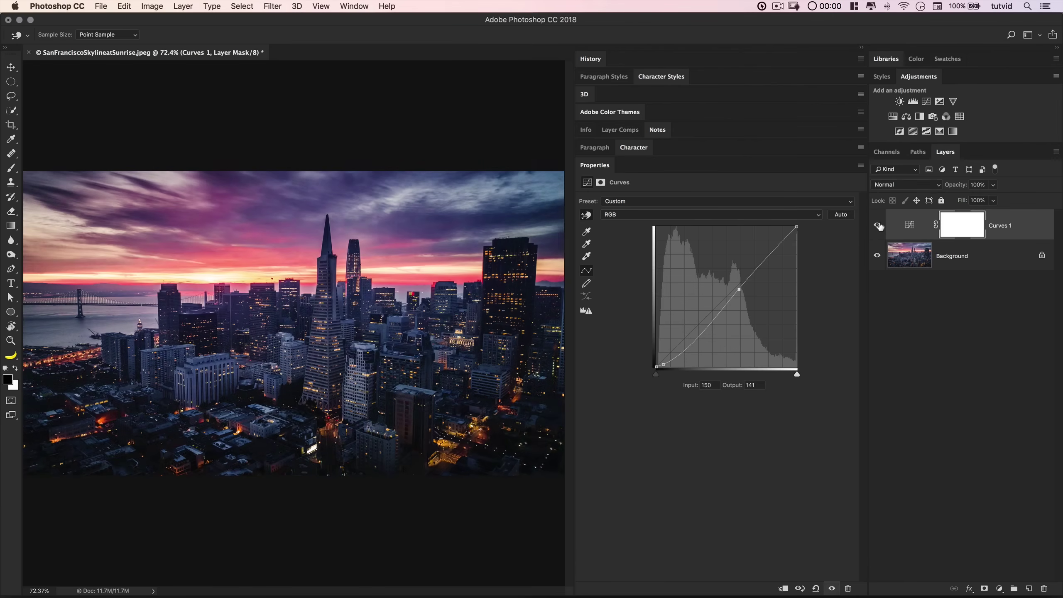
Reset again, add a lower point and a raised upper point, and compare before and after.
{"action": "left_click", "coordinate": [815, 588]}
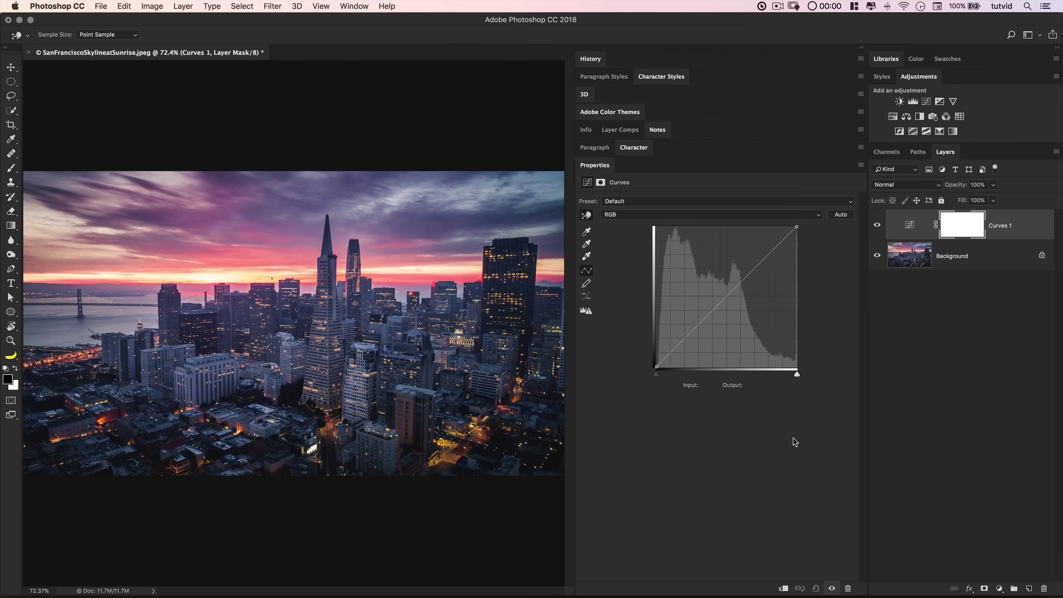
{"action": "left_click", "coordinate": [687, 338]}
{"action": "left_click_drag", "start_coordinate": [752, 271], "coordinate": [753, 264]}
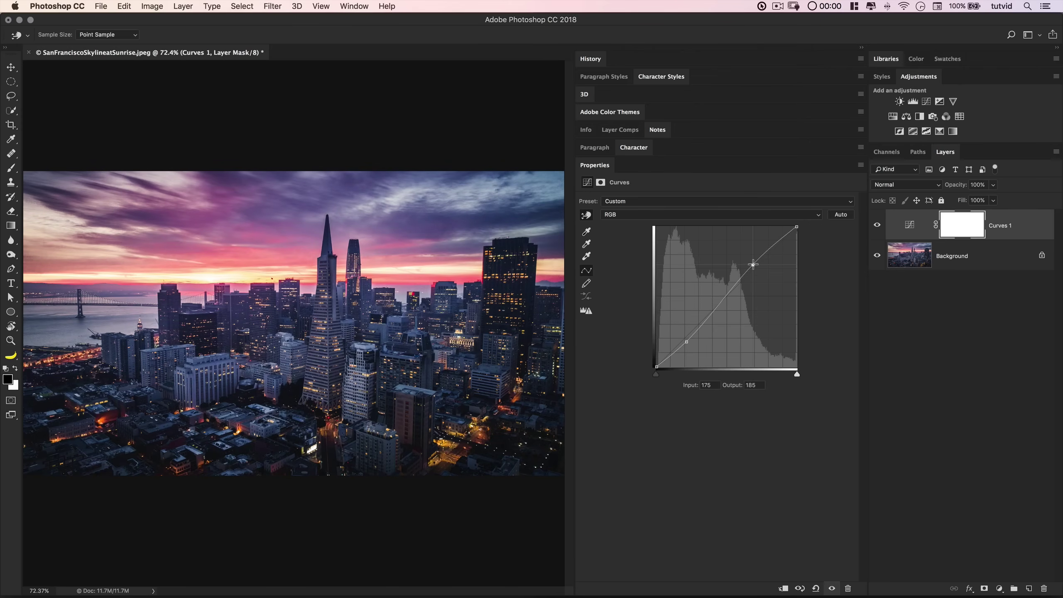
{"action": "left_click", "coordinate": [877, 225]}
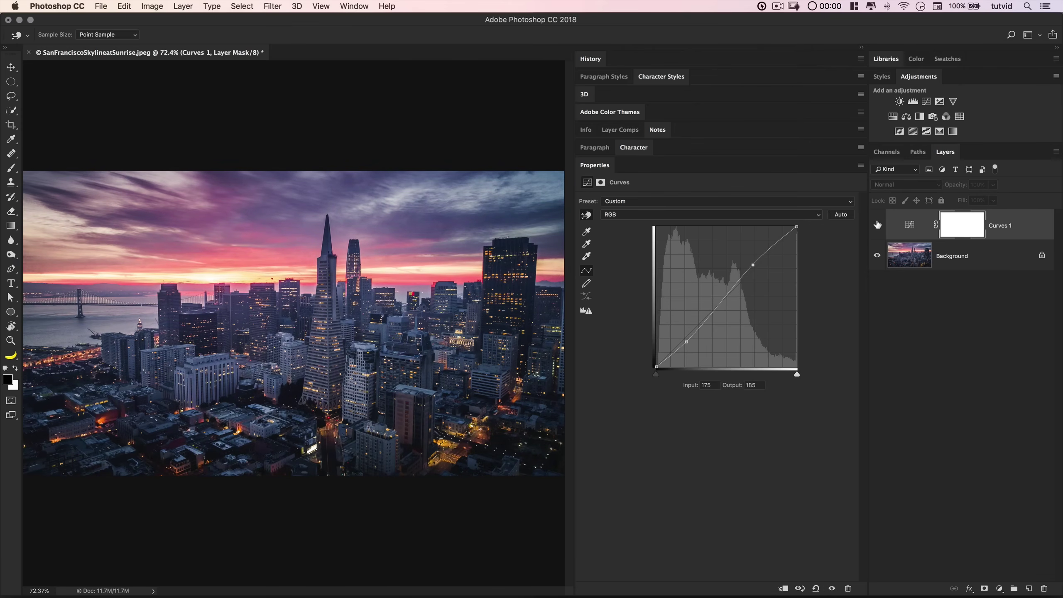
{"action": "left_click", "coordinate": [877, 225]}
{"action": "left_click", "coordinate": [878, 225]}
{"action": "left_click", "coordinate": [877, 225]}
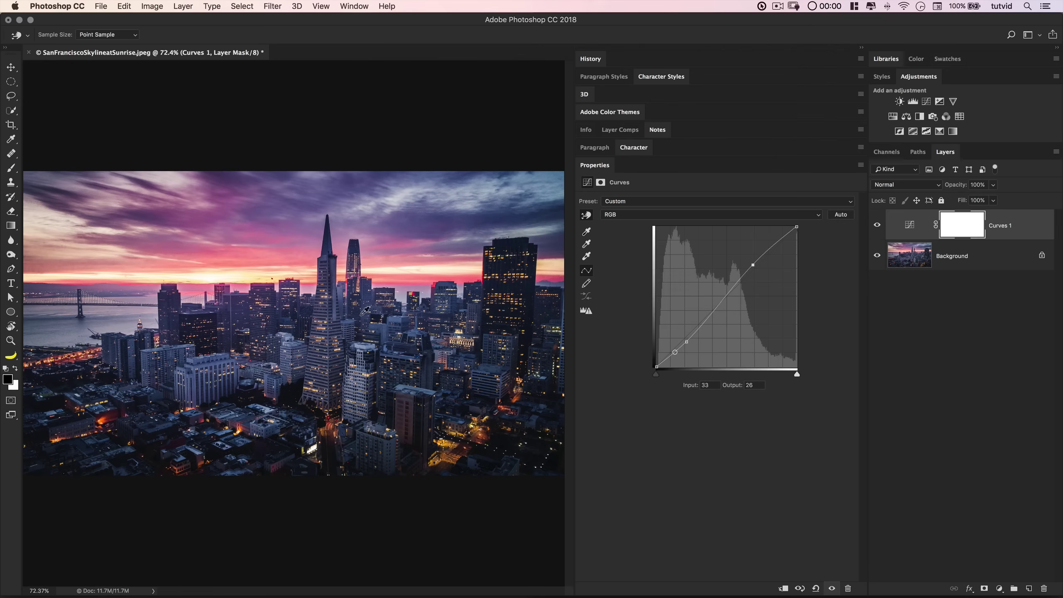
Deepen the two points into an S-curve, compare, then reset the curve to a straight diagonal.
{"action": "left_click_drag", "start_coordinate": [686, 339], "coordinate": [687, 350]}
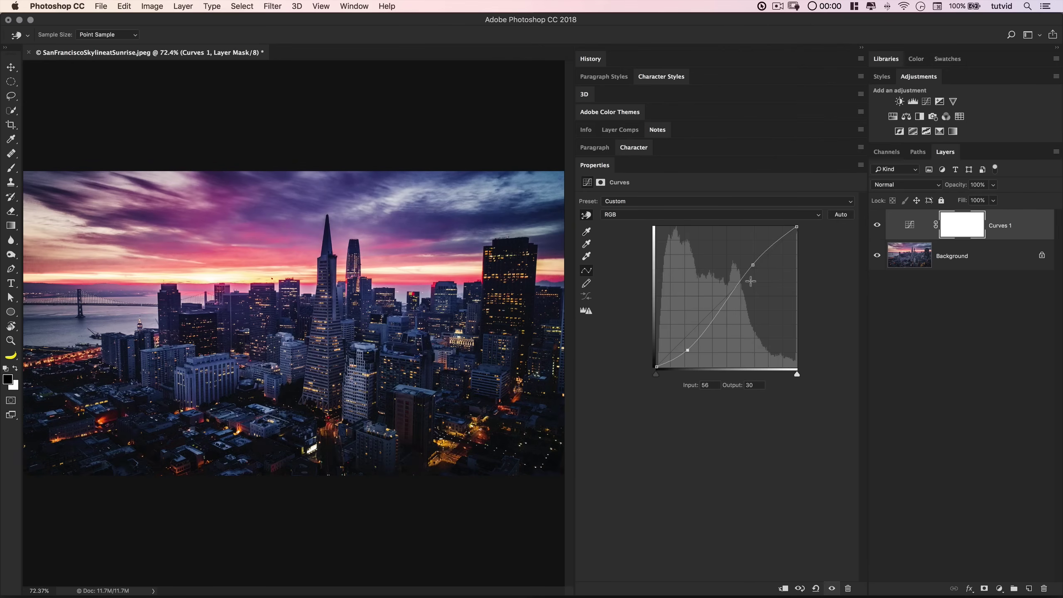
{"action": "left_click_drag", "start_coordinate": [752, 265], "coordinate": [752, 254]}
{"action": "left_click", "coordinate": [877, 225]}
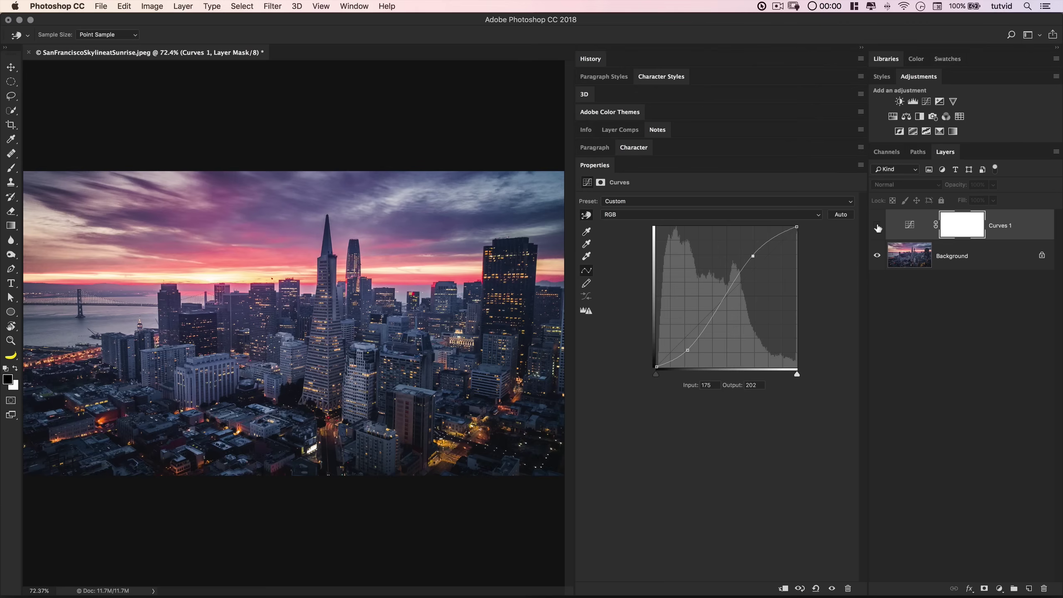
{"action": "left_click", "coordinate": [877, 225]}
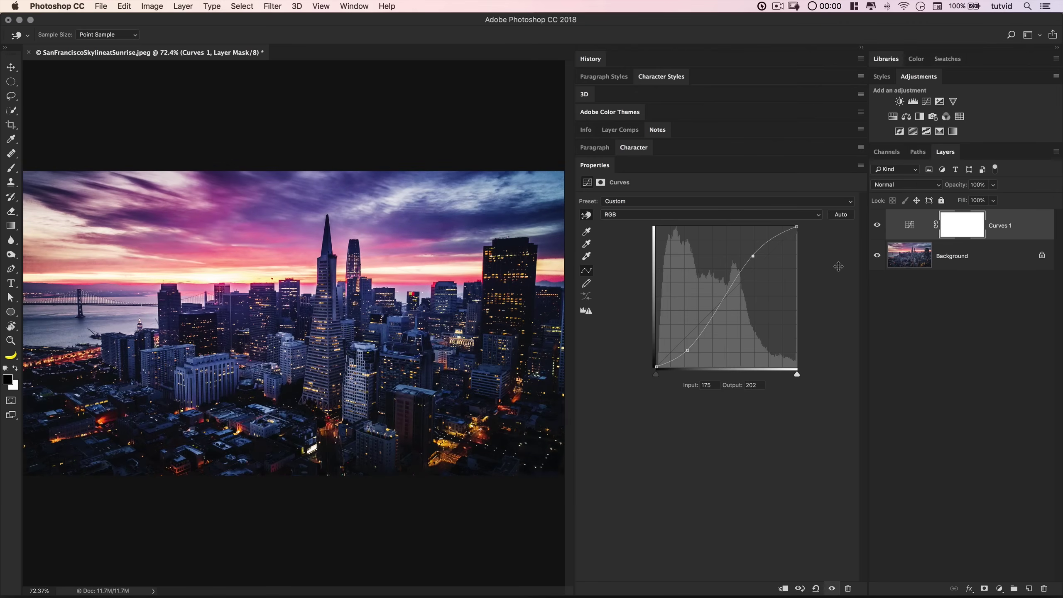
{"action": "left_click", "coordinate": [814, 589]}
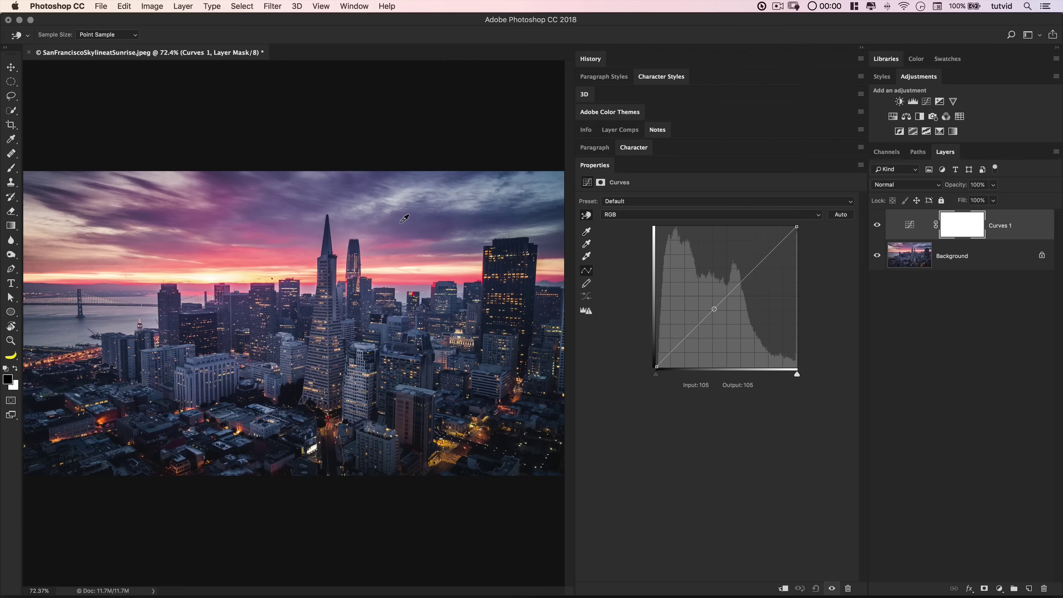
{"action": "left_click", "coordinate": [440, 221]}
Test a midtone curve point, pick the Set Gray Point eyedropper and target the Curves 1 adjustment thumbnail.
{"action": "left_click_drag", "start_coordinate": [708, 315], "coordinate": [779, 435]}
{"action": "left_click", "coordinate": [587, 245]}
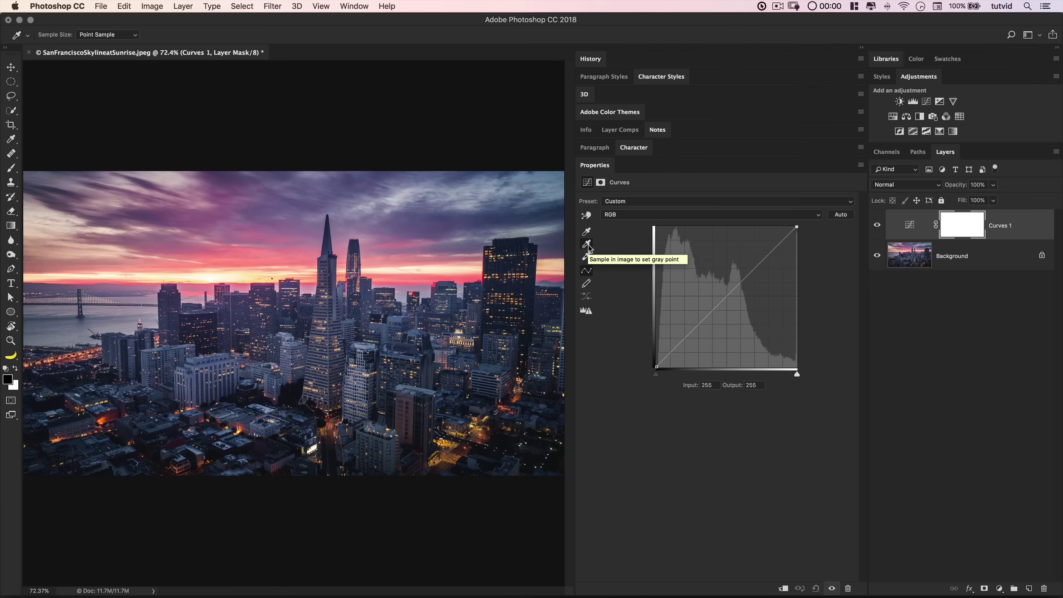
{"action": "key", "text": "v"}
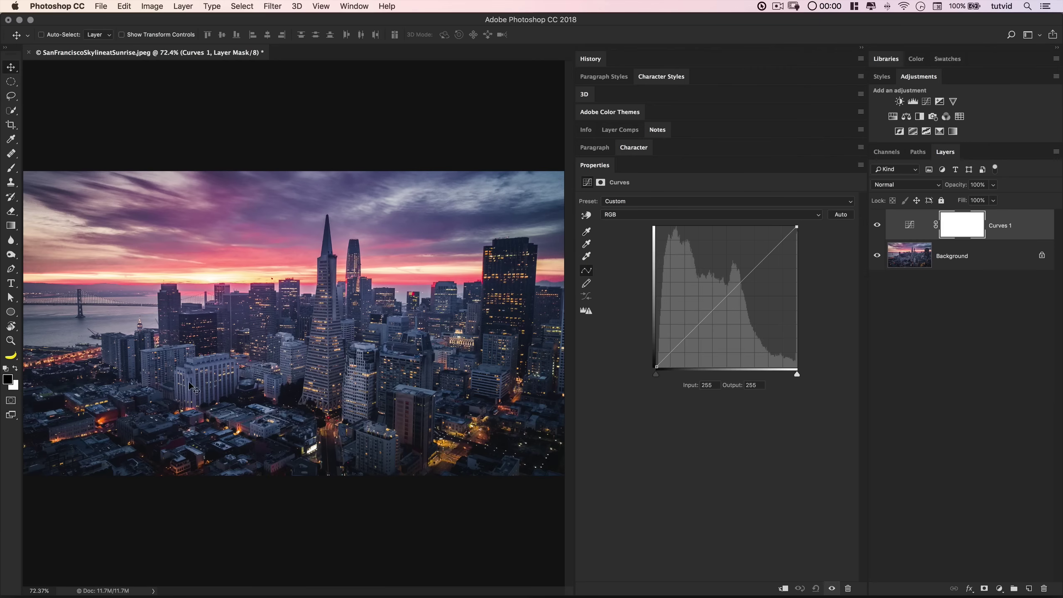
{"action": "left_click", "coordinate": [909, 225]}
Set a neutral gray point from the photo, compare the result, then reset Curves 1 to default.
{"action": "left_click", "coordinate": [586, 244]}
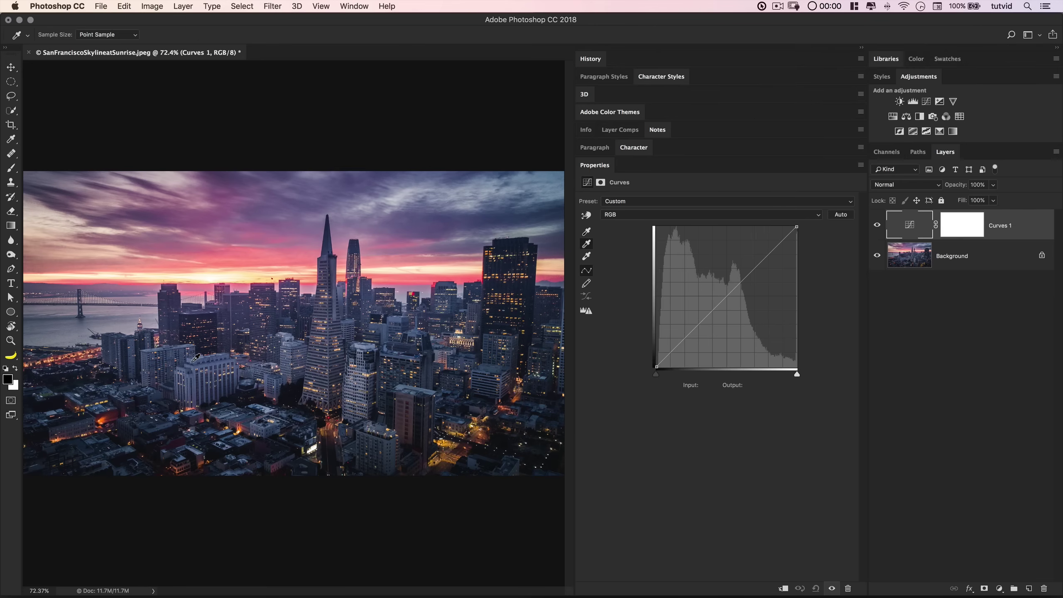
{"action": "left_click", "coordinate": [195, 356]}
{"action": "left_click", "coordinate": [876, 226]}
{"action": "left_click", "coordinate": [875, 227]}
{"action": "left_click", "coordinate": [621, 216]}
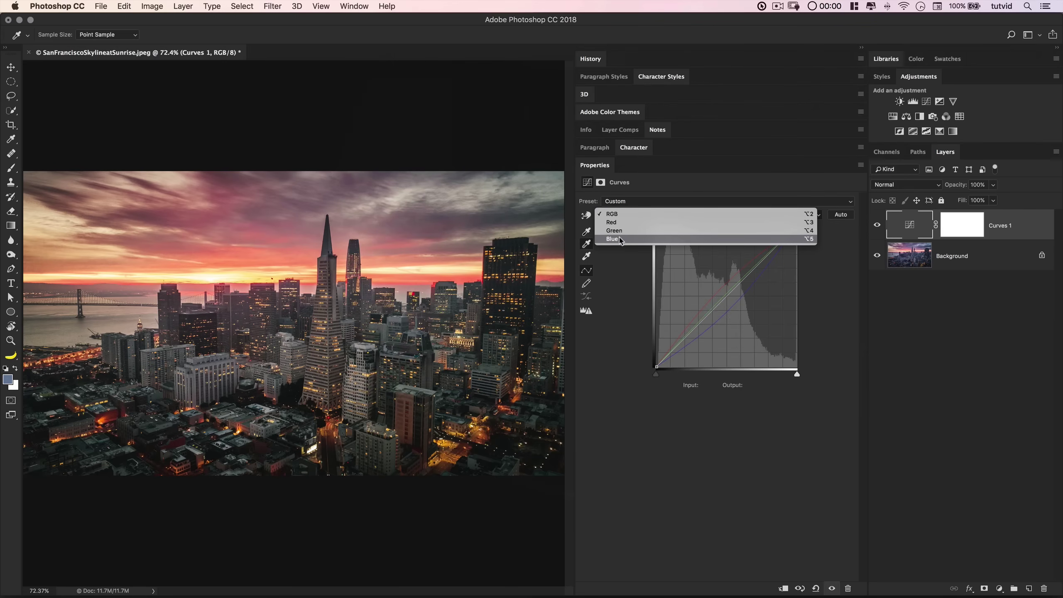
{"action": "left_click", "coordinate": [795, 492]}
{"action": "left_click", "coordinate": [815, 589]}
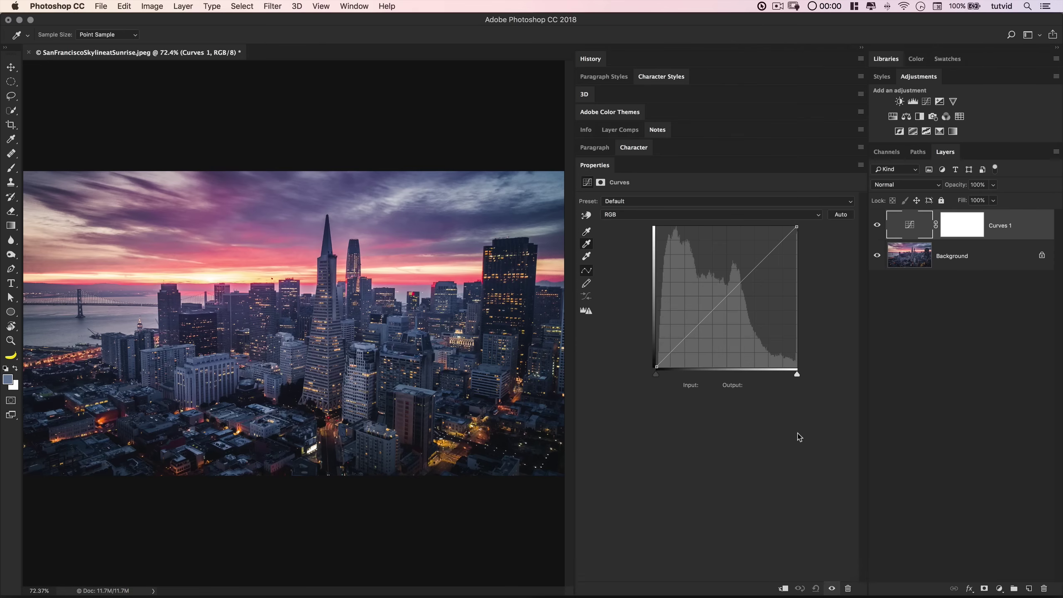
Switch the Curves 1 channel to Red and turn off the gray-point eyedropper.
{"action": "left_click", "coordinate": [662, 215]}
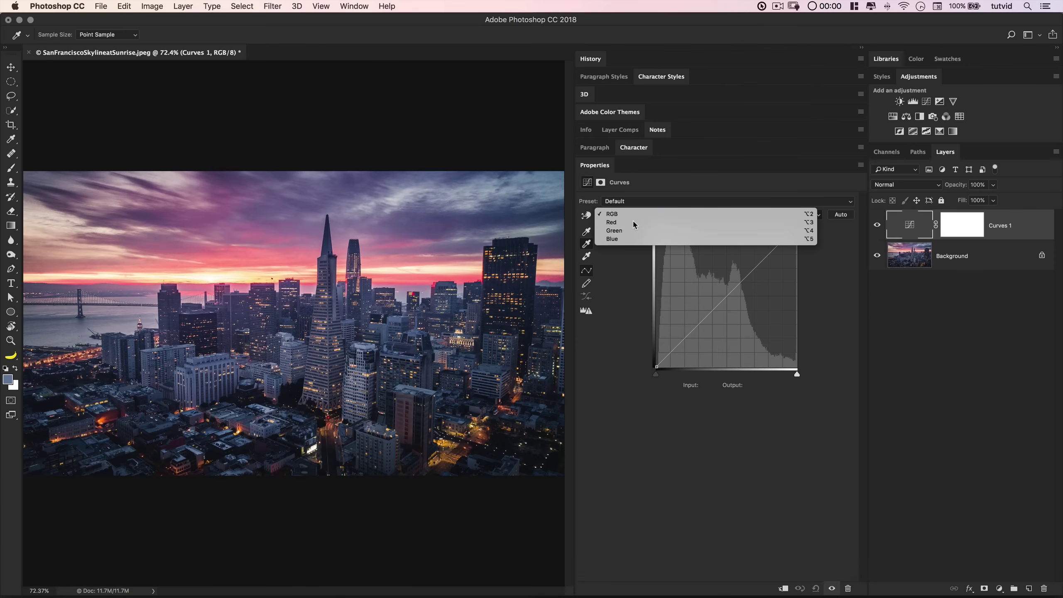
{"action": "left_click", "coordinate": [633, 220]}
{"action": "left_click", "coordinate": [586, 244]}
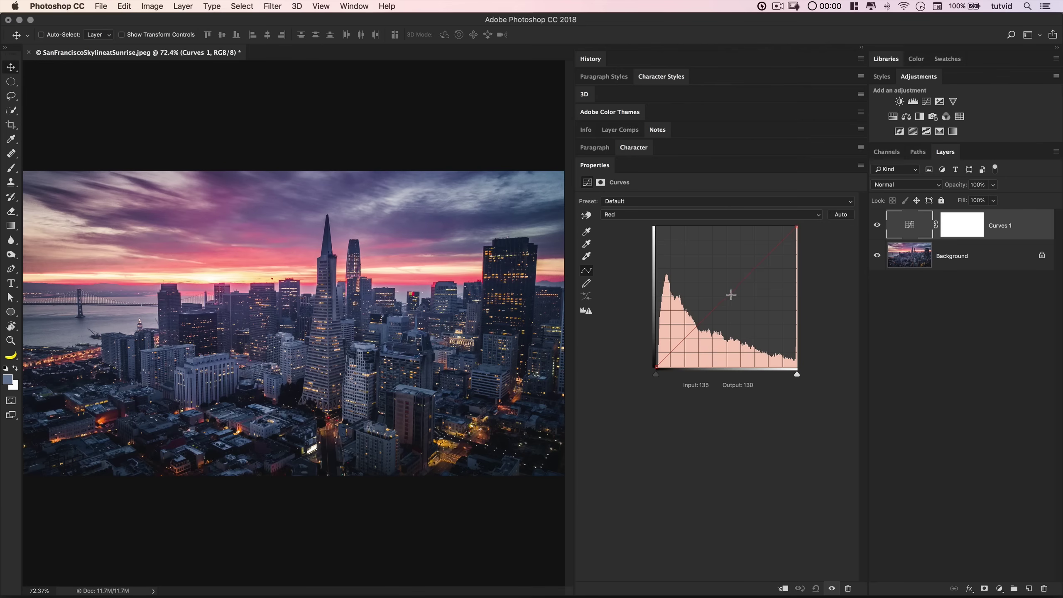
{"action": "left_click", "coordinate": [695, 213]}
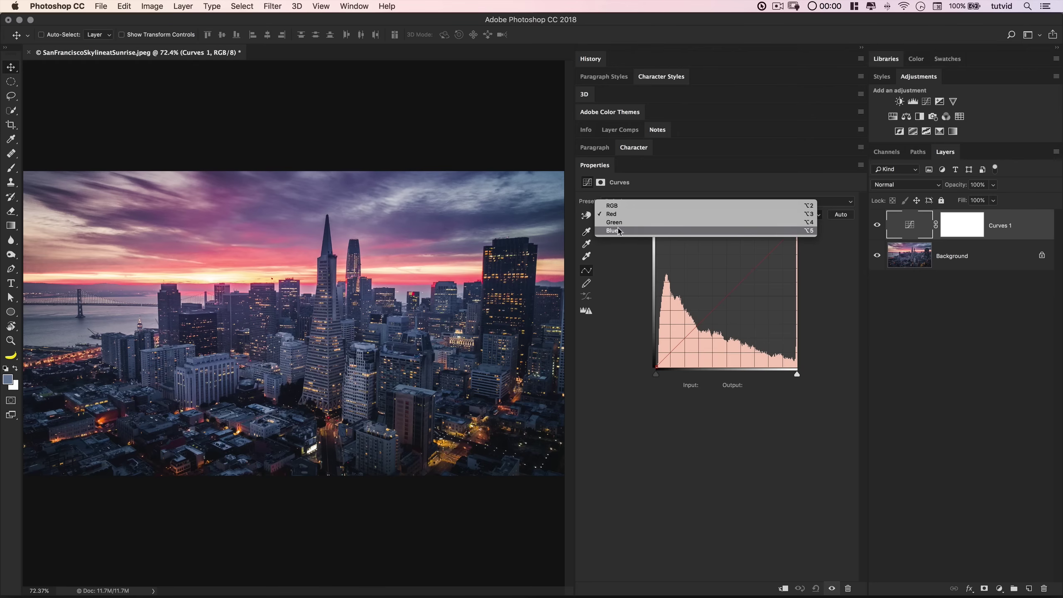
{"action": "left_click", "coordinate": [632, 214]}
Test raising and lowering a Red channel point, then delete it.
{"action": "left_click_drag", "start_coordinate": [697, 327], "coordinate": [697, 273]}
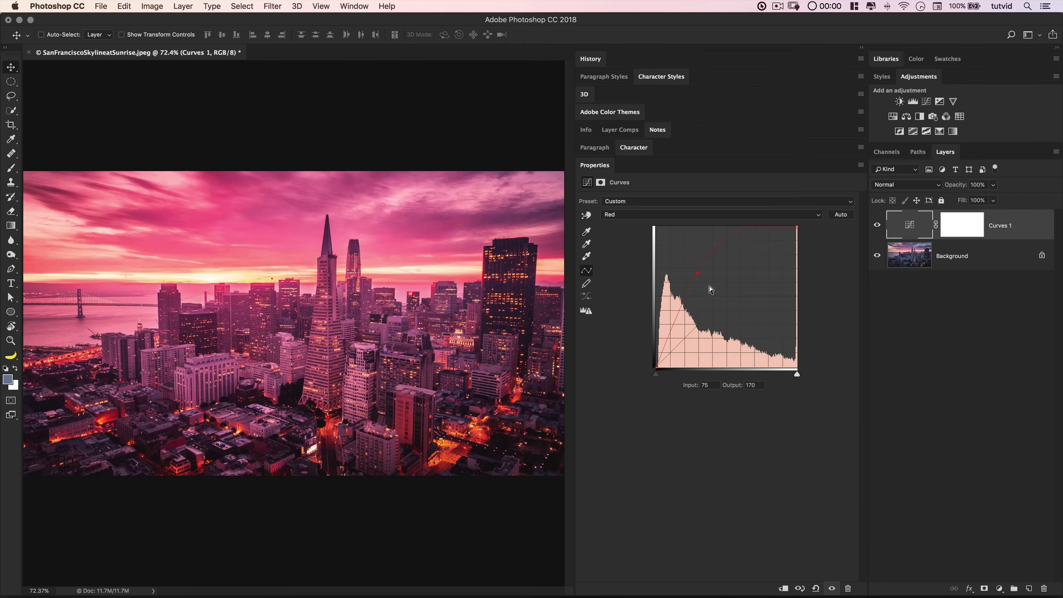
{"action": "left_click_drag", "start_coordinate": [698, 273], "coordinate": [702, 276]}
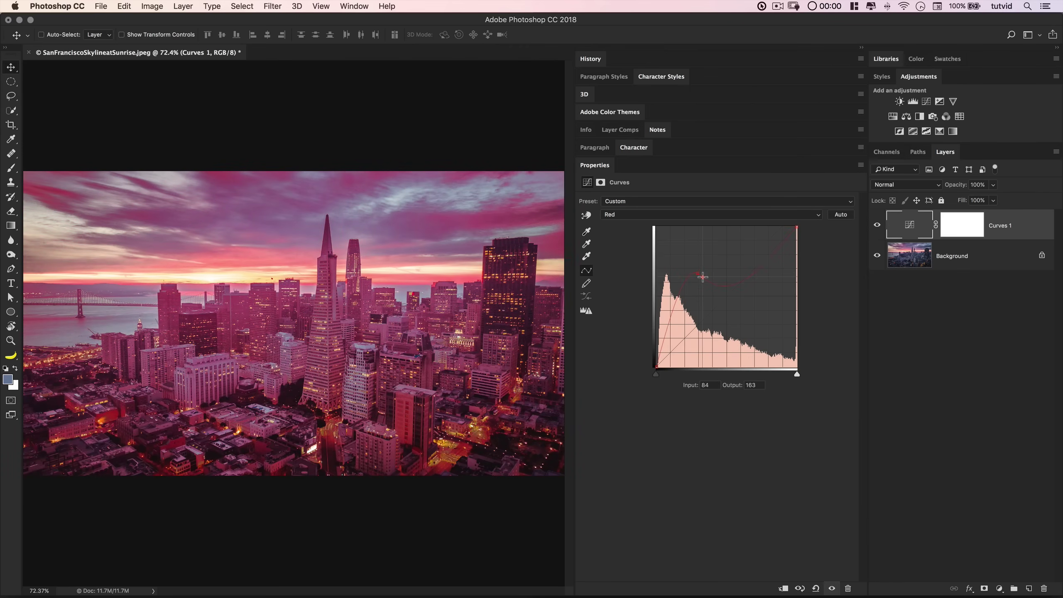
{"action": "key", "text": "super+z"}
{"action": "left_click_drag", "start_coordinate": [698, 271], "coordinate": [737, 335]}
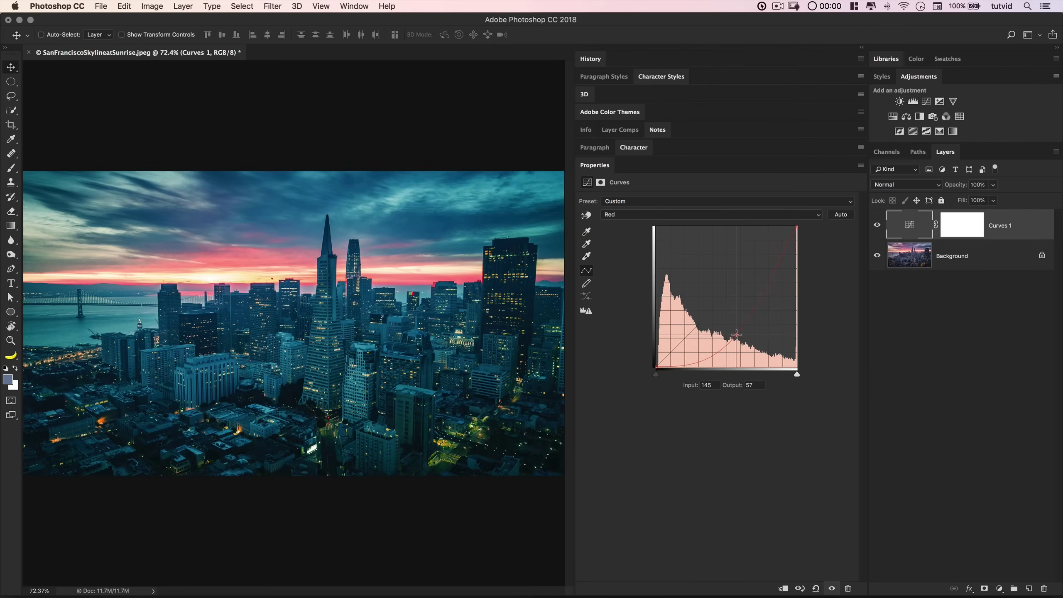
{"action": "left_click_drag", "start_coordinate": [736, 334], "coordinate": [747, 467]}
Test and remove a Green channel point, then switch to Blue and try lowering its curve.
{"action": "left_click", "coordinate": [661, 213]}
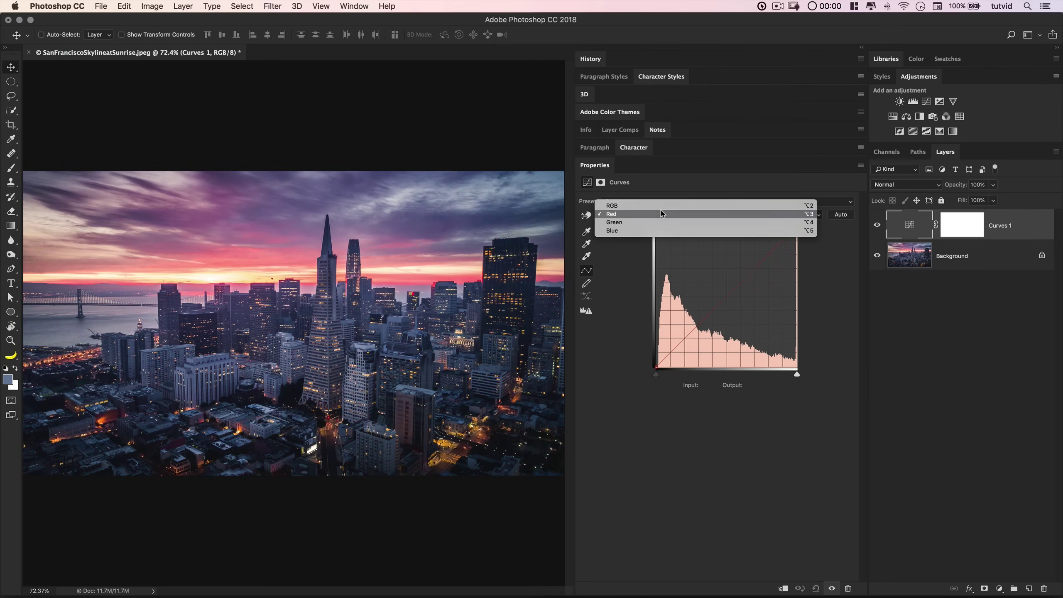
{"action": "left_click", "coordinate": [656, 223]}
{"action": "left_click_drag", "start_coordinate": [714, 308], "coordinate": [739, 445]}
{"action": "left_click", "coordinate": [702, 214]}
{"action": "left_click", "coordinate": [702, 229]}
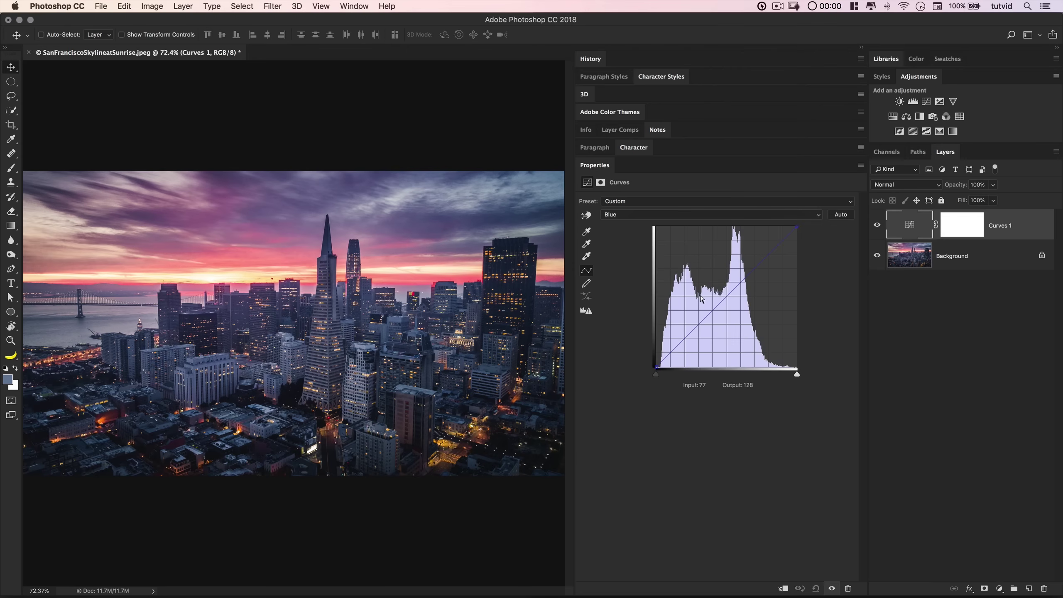
{"action": "left_click_drag", "start_coordinate": [723, 298], "coordinate": [739, 471]}
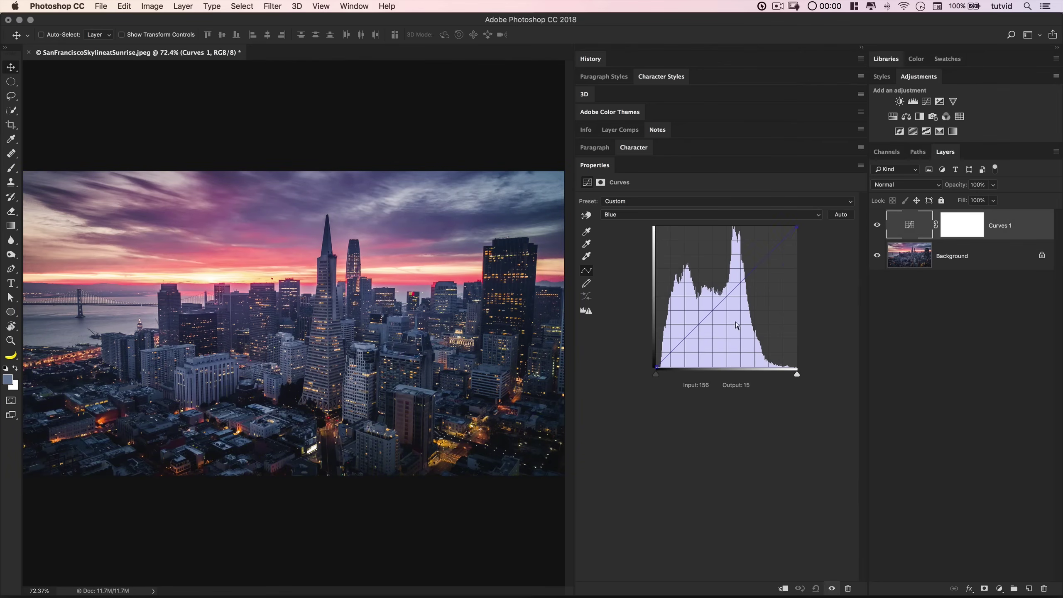
Sample the photo to lower Blue in the dark areas and adjust the sky, compare, then reset Curves 1.
{"action": "left_click", "coordinate": [586, 215]}
{"action": "left_click_drag", "start_coordinate": [201, 377], "coordinate": [200, 393]}
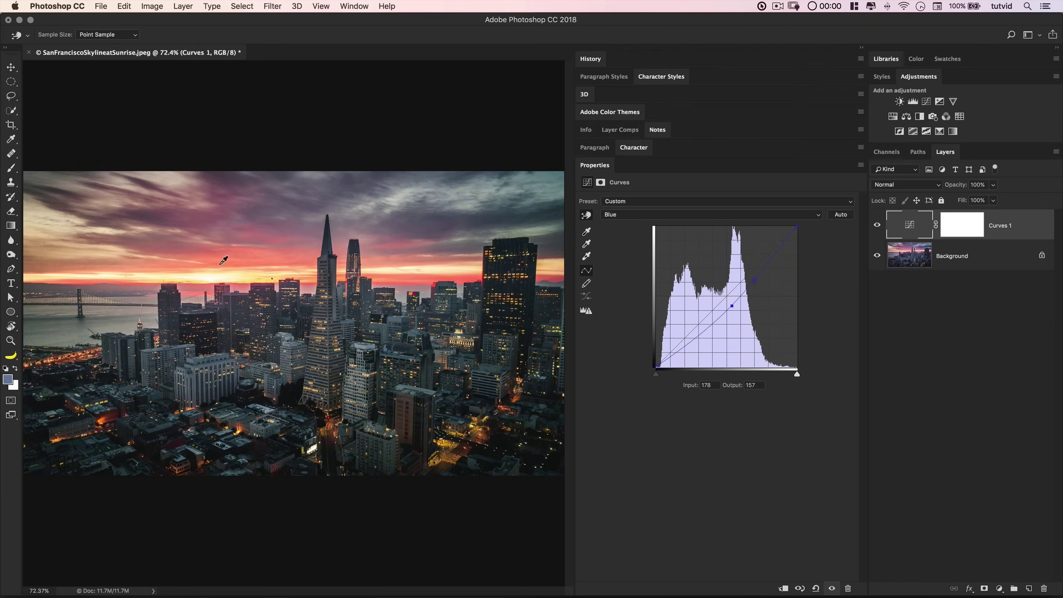
{"action": "left_click", "coordinate": [226, 262]}
{"action": "left_click_drag", "start_coordinate": [117, 320], "coordinate": [117, 327]}
{"action": "left_click_drag", "start_coordinate": [523, 285], "coordinate": [522, 279]}
{"action": "key", "text": "super+comma"}
{"action": "key", "text": "super+comma"}
{"action": "key", "text": "super+comma"}
{"action": "key", "text": "super+comma"}
{"action": "left_click", "coordinate": [816, 588]}
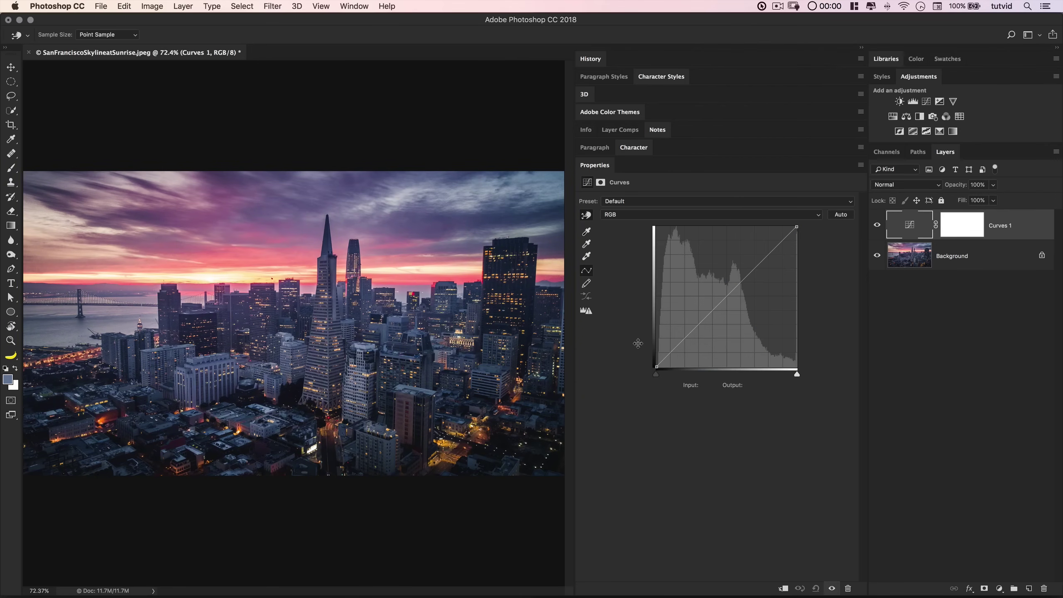
In the Red channel, raise the black point, move the white point left and add a raised midpoint.
{"action": "left_click", "coordinate": [622, 214]}
{"action": "left_click", "coordinate": [633, 223]}
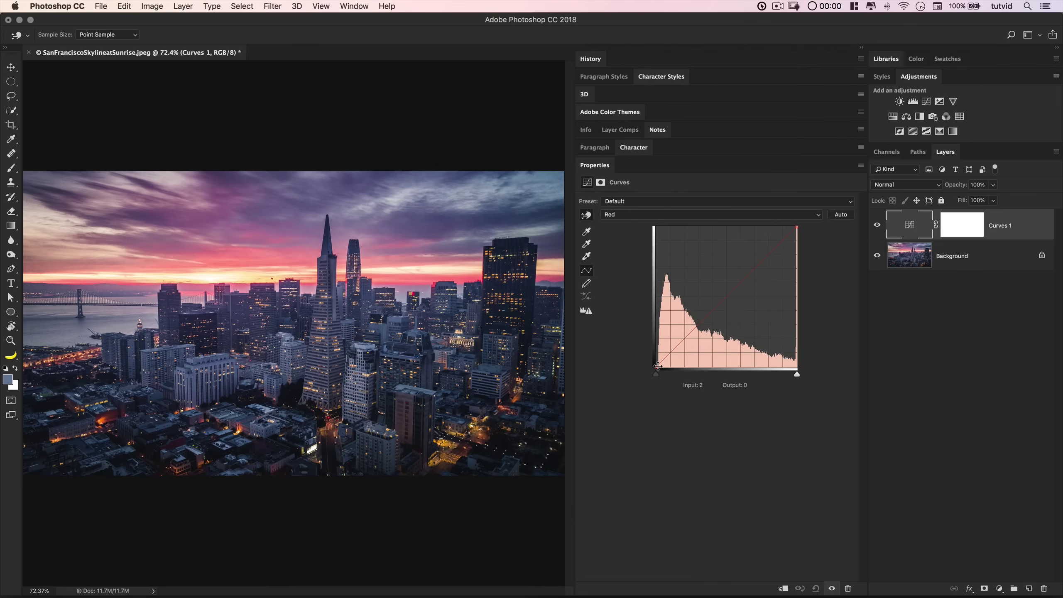
{"action": "mouse_move", "coordinate": [657, 367]}
{"action": "left_mouse_down"}
{"action": "mouse_move", "coordinate": [653, 348]}
{"action": "mouse_move", "coordinate": [655, 372]}
{"action": "mouse_move", "coordinate": [676, 368]}
{"action": "left_mouse_up"}
{"action": "left_click_drag", "start_coordinate": [796, 227], "coordinate": [769, 223]}
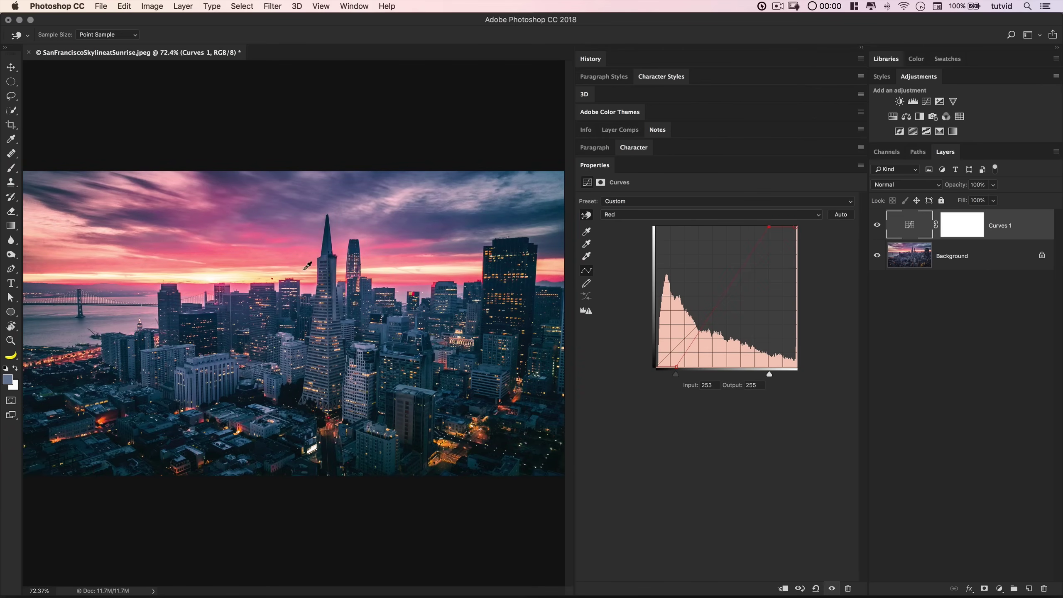
{"action": "left_click_drag", "start_coordinate": [743, 266], "coordinate": [736, 258]}
In the Blue channel, raise the black point and lower the white point, then compare the result.
{"action": "left_click", "coordinate": [639, 214]}
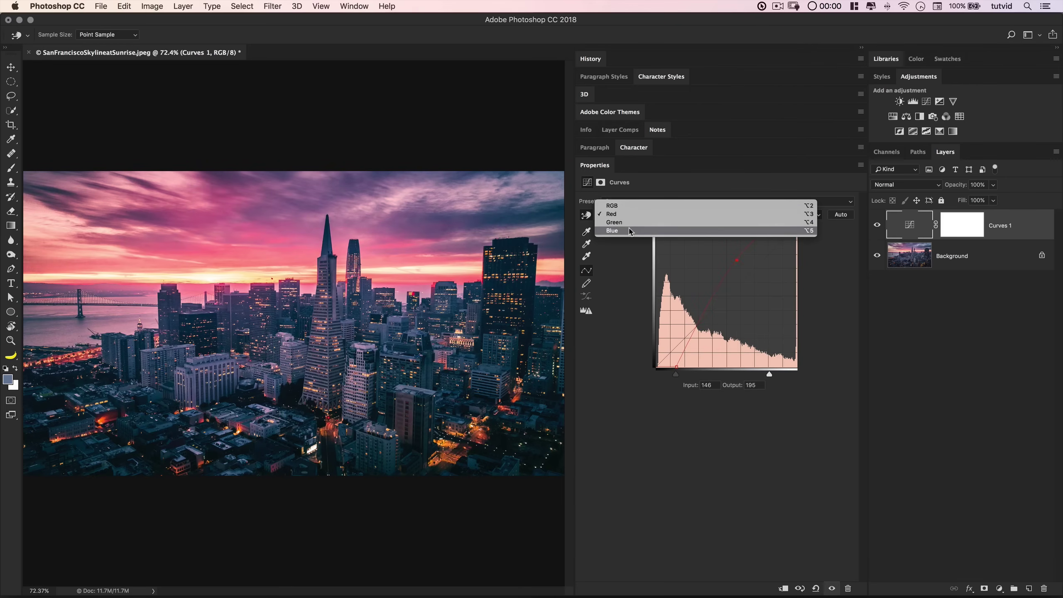
{"action": "left_click", "coordinate": [636, 233]}
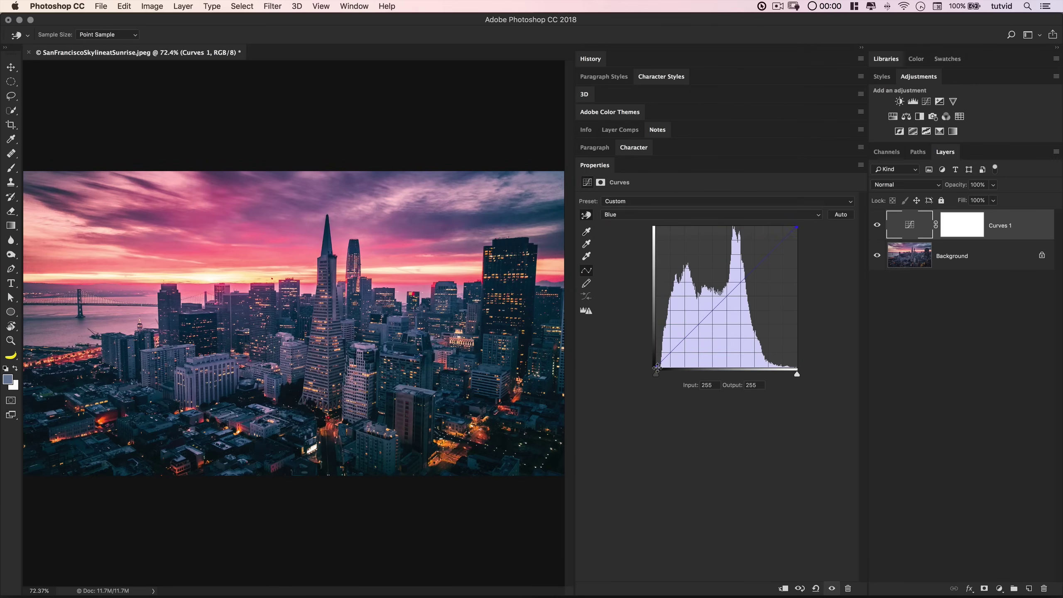
{"action": "left_click_drag", "start_coordinate": [656, 367], "coordinate": [656, 360]}
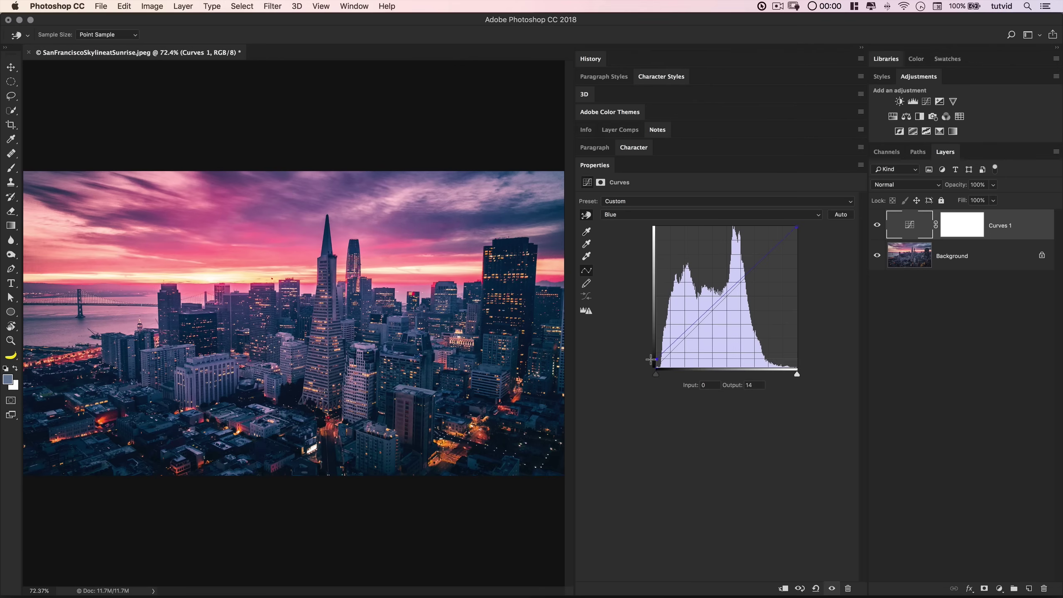
{"action": "left_click", "coordinate": [797, 227]}
{"action": "left_click_drag", "start_coordinate": [798, 229], "coordinate": [801, 251]}
{"action": "left_click", "coordinate": [878, 227]}
{"action": "left_click", "coordinate": [878, 227]}
Reset the curve, experiment with raising and lowering RGB curve points, then reset it again.
{"action": "left_click", "coordinate": [816, 588]}
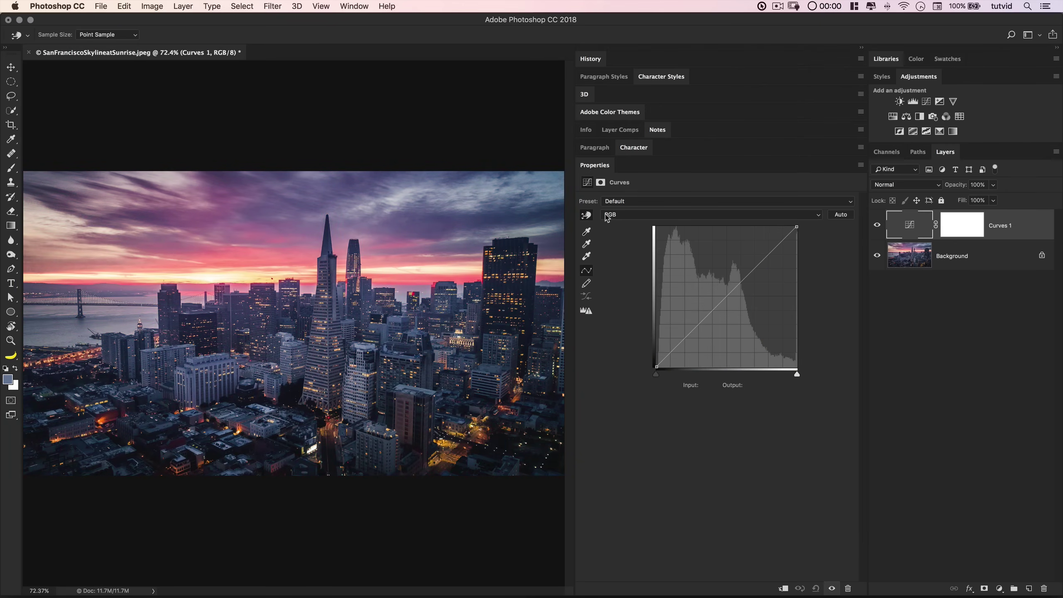
{"action": "left_click", "coordinate": [587, 217]}
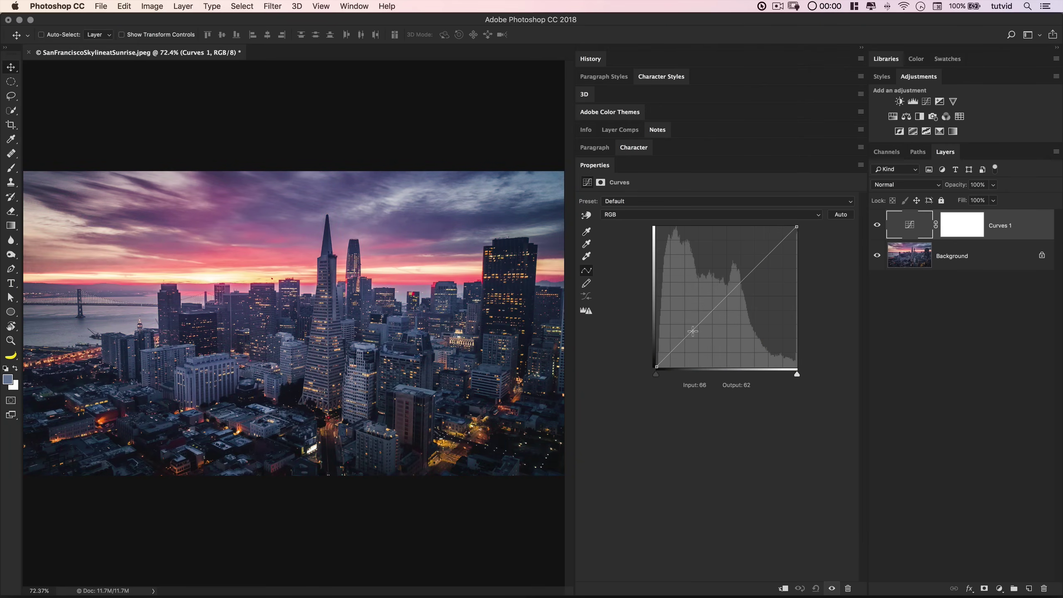
{"action": "left_click_drag", "start_coordinate": [681, 342], "coordinate": [681, 305]}
{"action": "mouse_move", "coordinate": [734, 266]}
{"action": "left_mouse_down"}
{"action": "mouse_move", "coordinate": [730, 242]}
{"action": "mouse_move", "coordinate": [759, 282]}
{"action": "mouse_move", "coordinate": [755, 269]}
{"action": "left_mouse_up"}
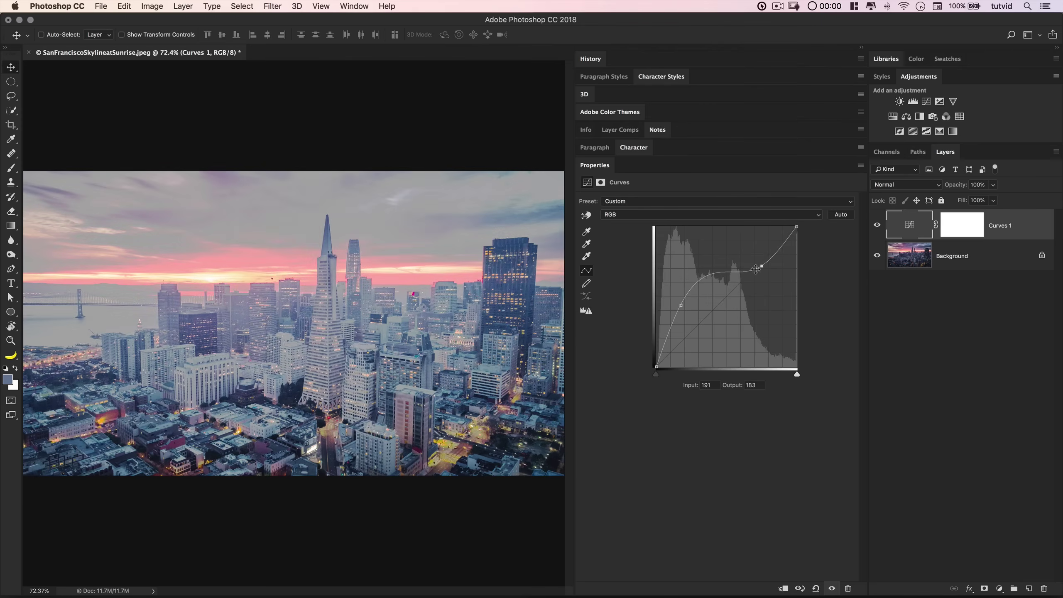
{"action": "mouse_move", "coordinate": [683, 306]}
{"action": "left_mouse_down"}
{"action": "mouse_move", "coordinate": [680, 295]}
{"action": "mouse_move", "coordinate": [679, 308]}
{"action": "left_mouse_up"}
{"action": "left_click_drag", "start_coordinate": [710, 275], "coordinate": [687, 303]}
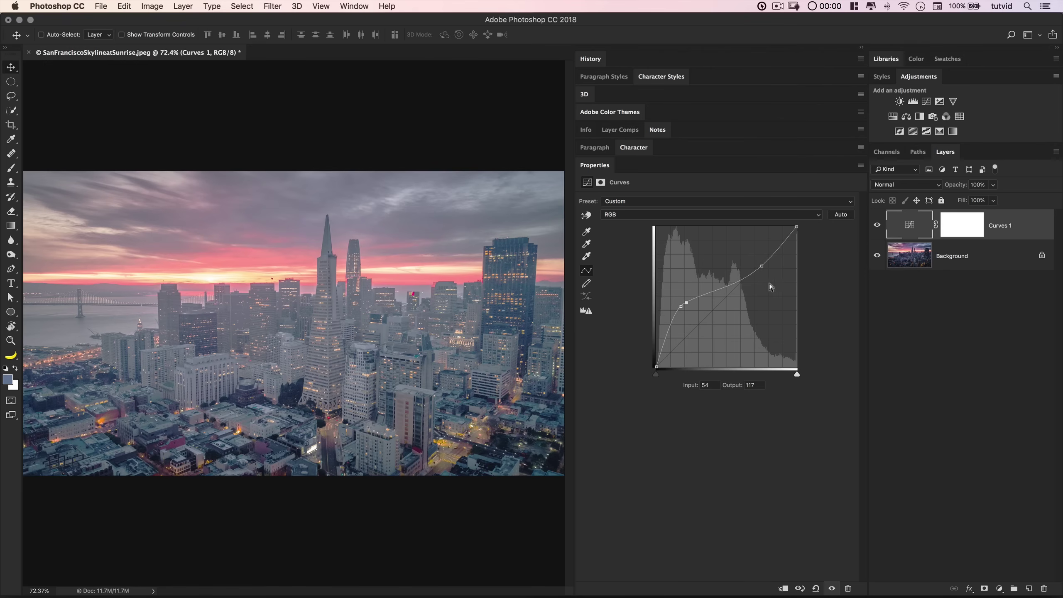
{"action": "left_click", "coordinate": [816, 589]}
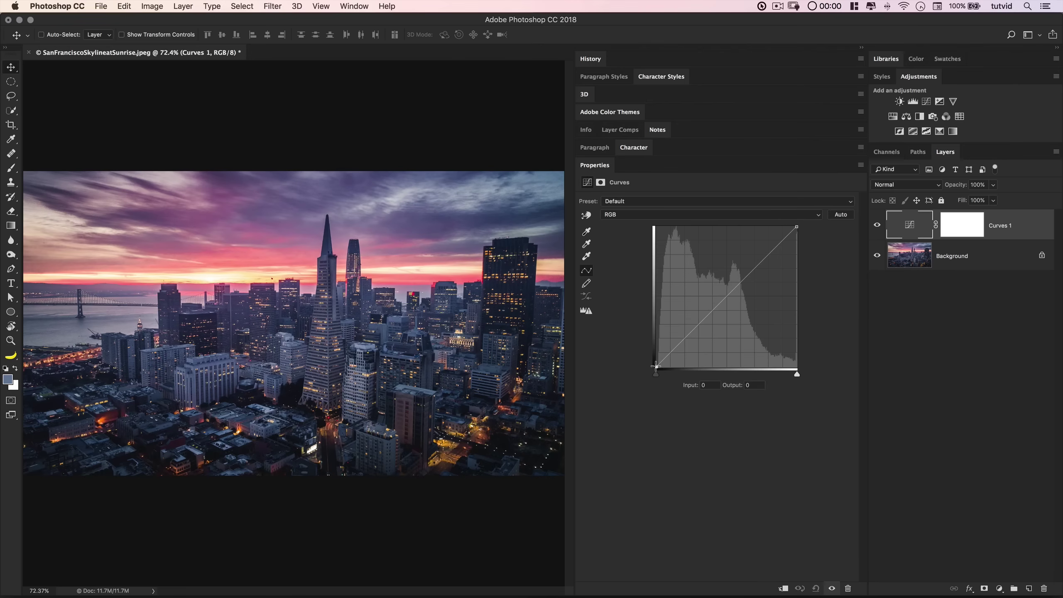
Test raising the black point and lowering the white point, reset, then add a raised curve point.
{"action": "left_click_drag", "start_coordinate": [656, 367], "coordinate": [638, 296]}
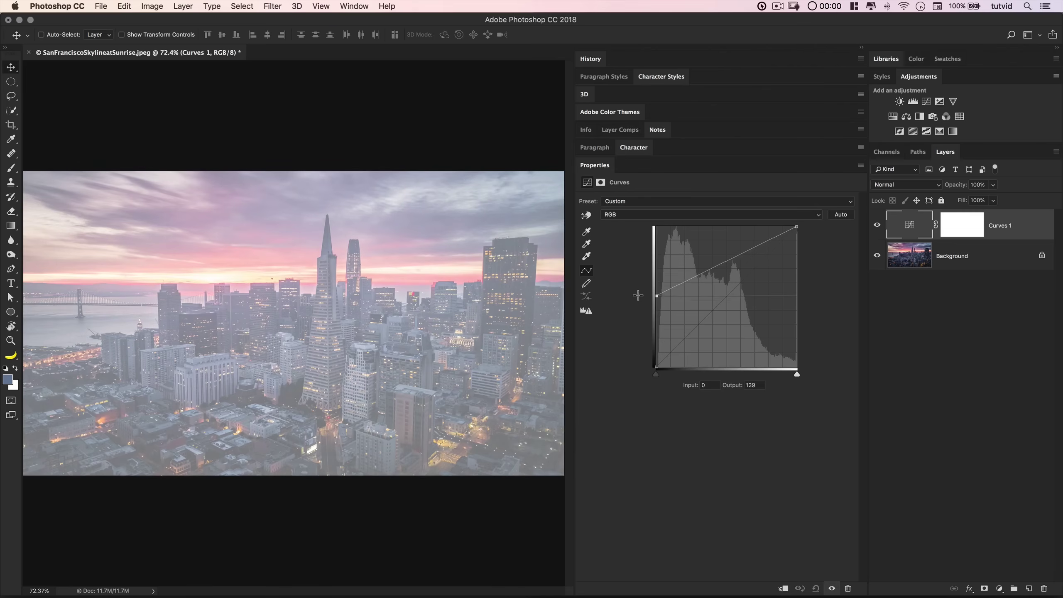
{"action": "left_click_drag", "start_coordinate": [795, 228], "coordinate": [811, 297]}
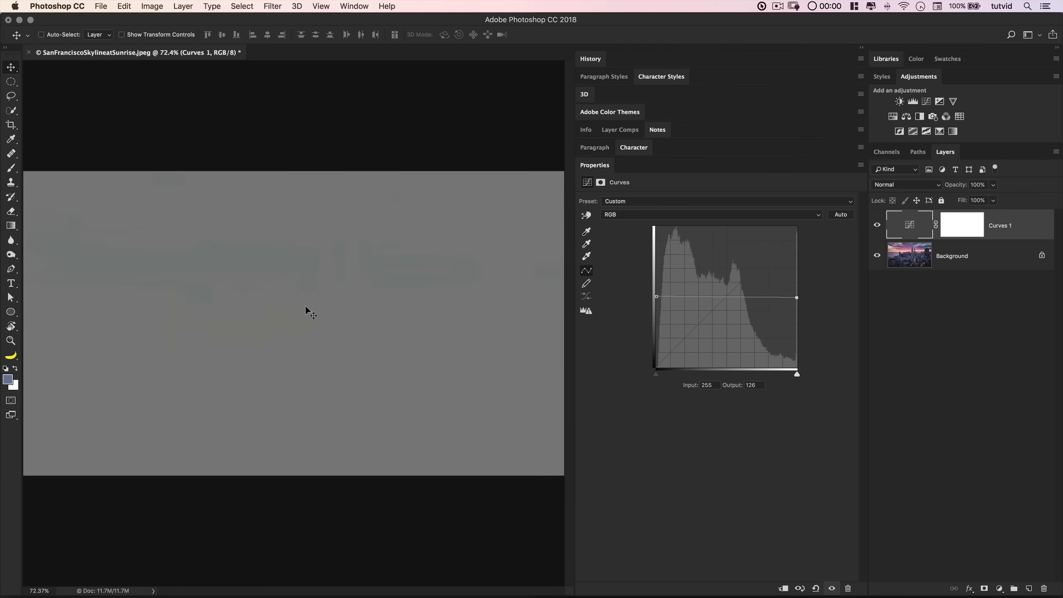
{"action": "left_click", "coordinate": [815, 588]}
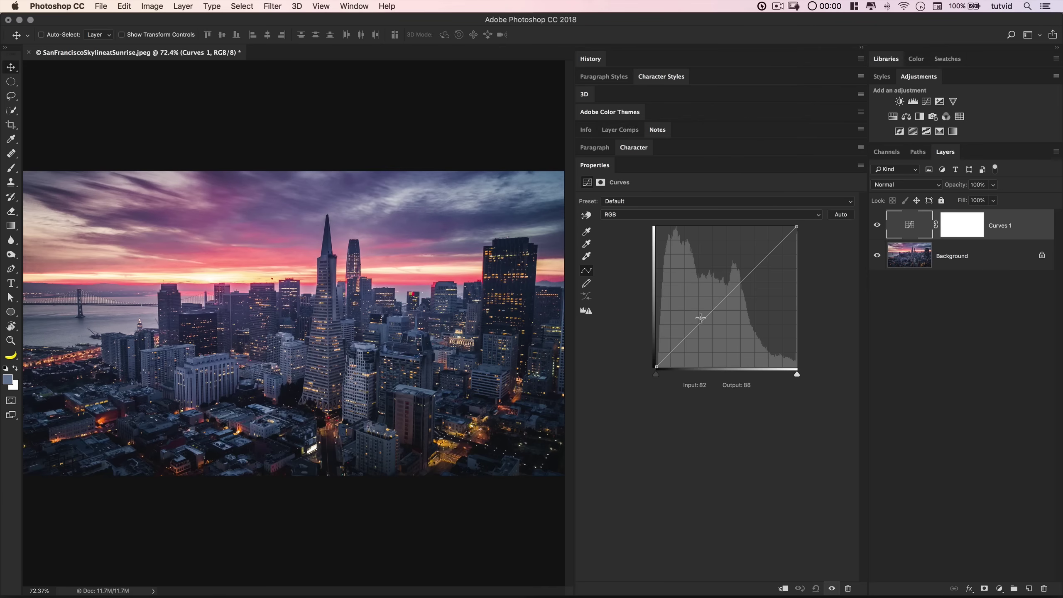
{"action": "left_click_drag", "start_coordinate": [701, 318], "coordinate": [695, 292]}
Add an upper point and shape both points into a steep curve and back, ending with the lower point lifted, then reset.
{"action": "left_click", "coordinate": [746, 247]}
{"action": "left_click_drag", "start_coordinate": [745, 247], "coordinate": [766, 338]}
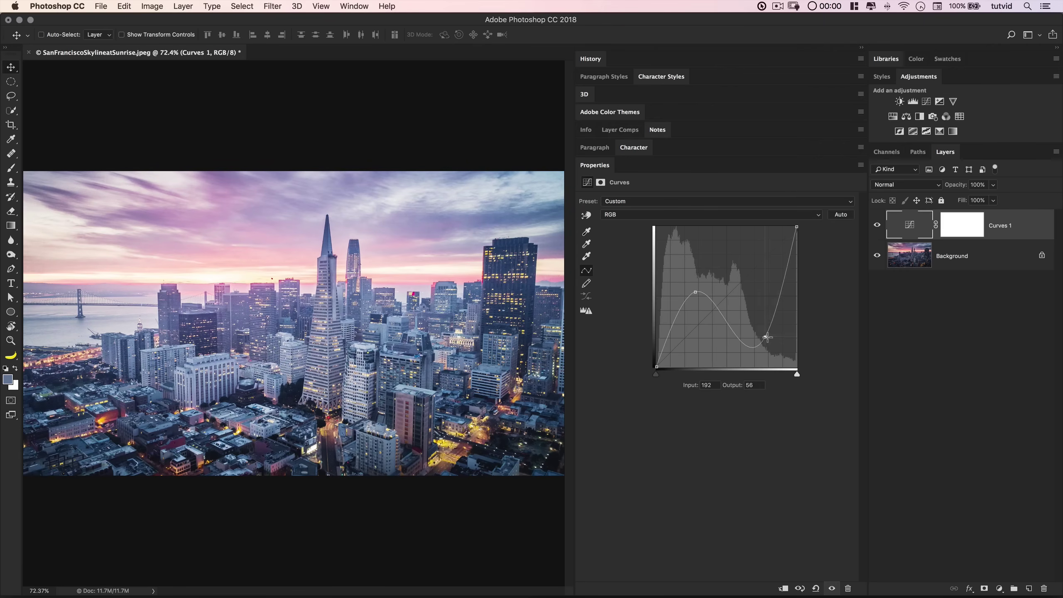
{"action": "left_click_drag", "start_coordinate": [695, 292], "coordinate": [692, 268]}
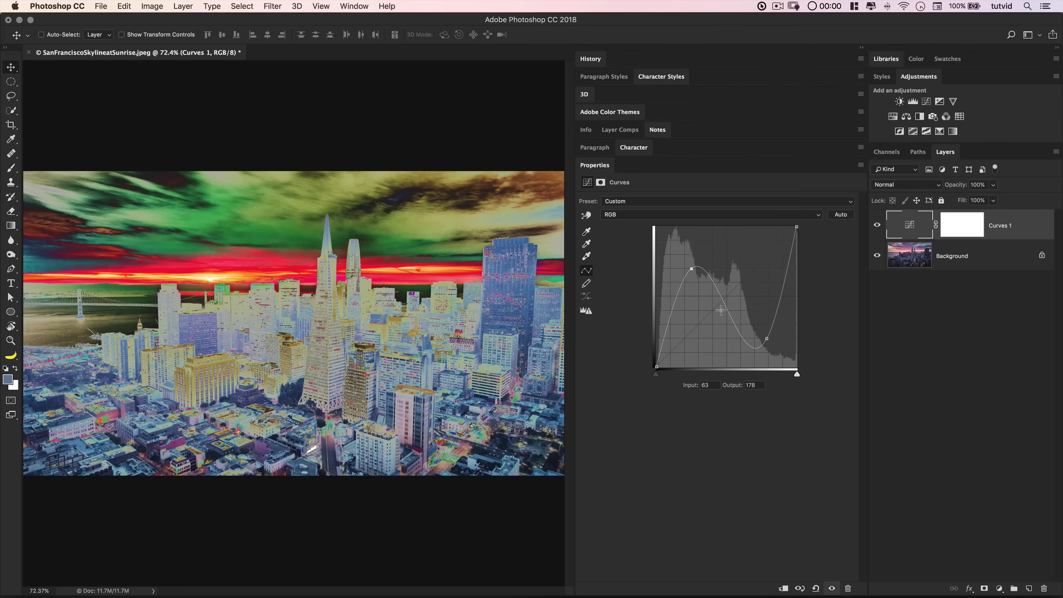
{"action": "left_click_drag", "start_coordinate": [692, 267], "coordinate": [694, 323]}
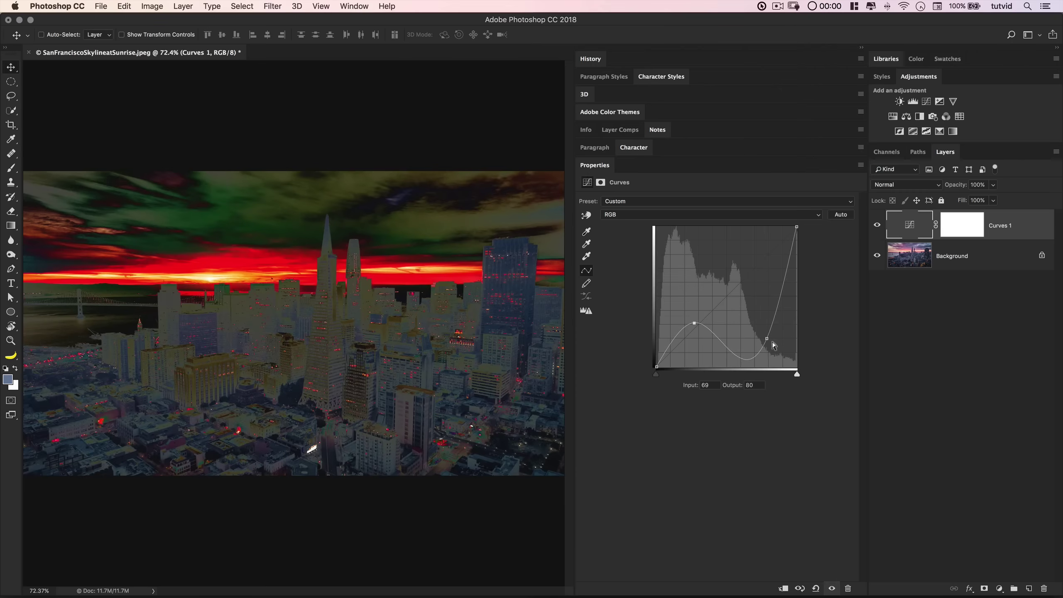
{"action": "left_click_drag", "start_coordinate": [763, 341], "coordinate": [755, 431]}
{"action": "left_click_drag", "start_coordinate": [765, 340], "coordinate": [769, 275]}
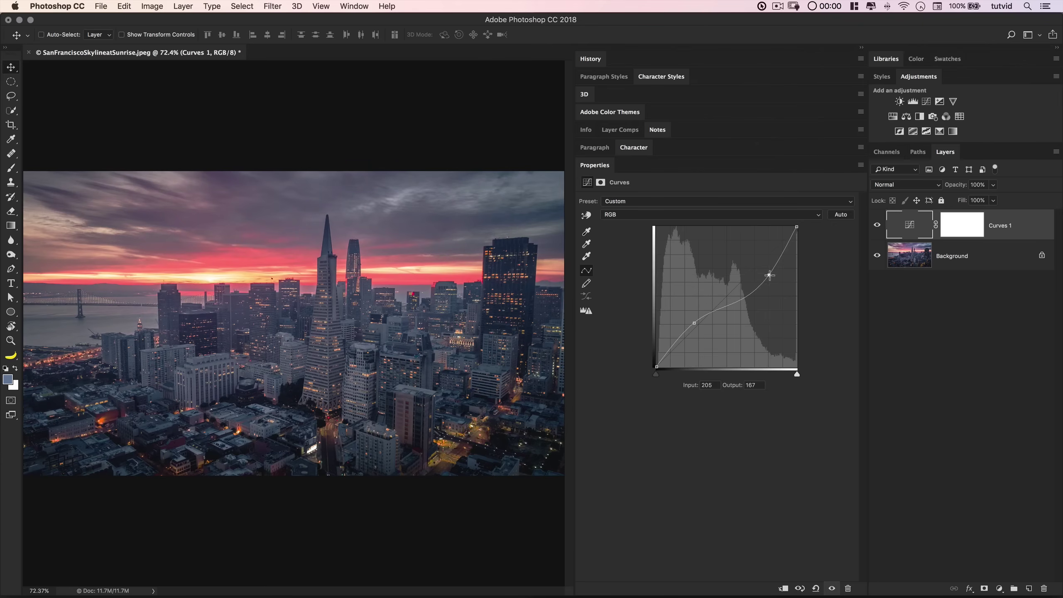
{"action": "left_click_drag", "start_coordinate": [694, 323], "coordinate": [688, 324]}
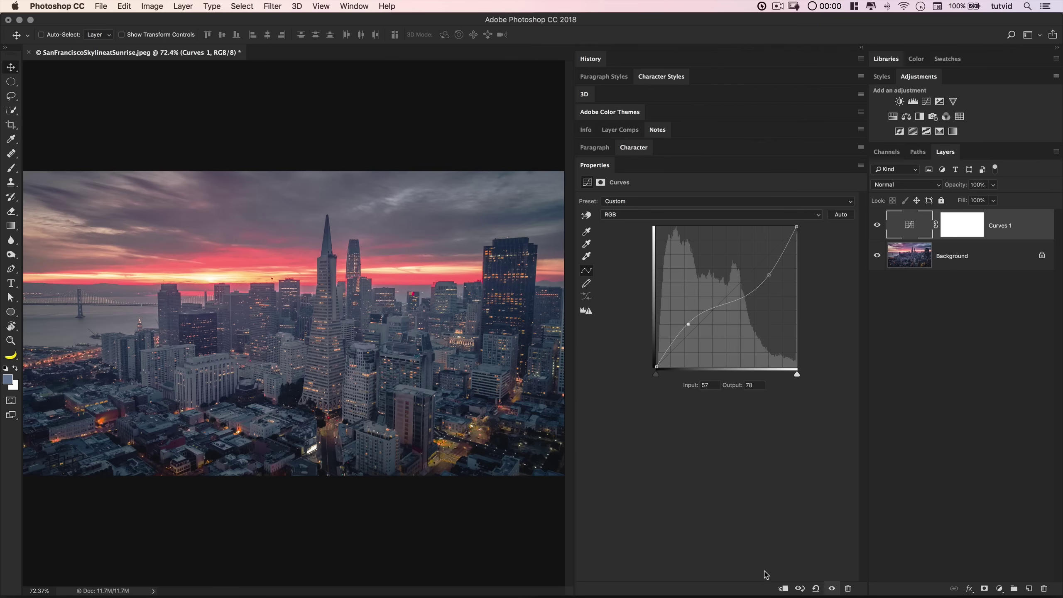
{"action": "left_click", "coordinate": [815, 588]}
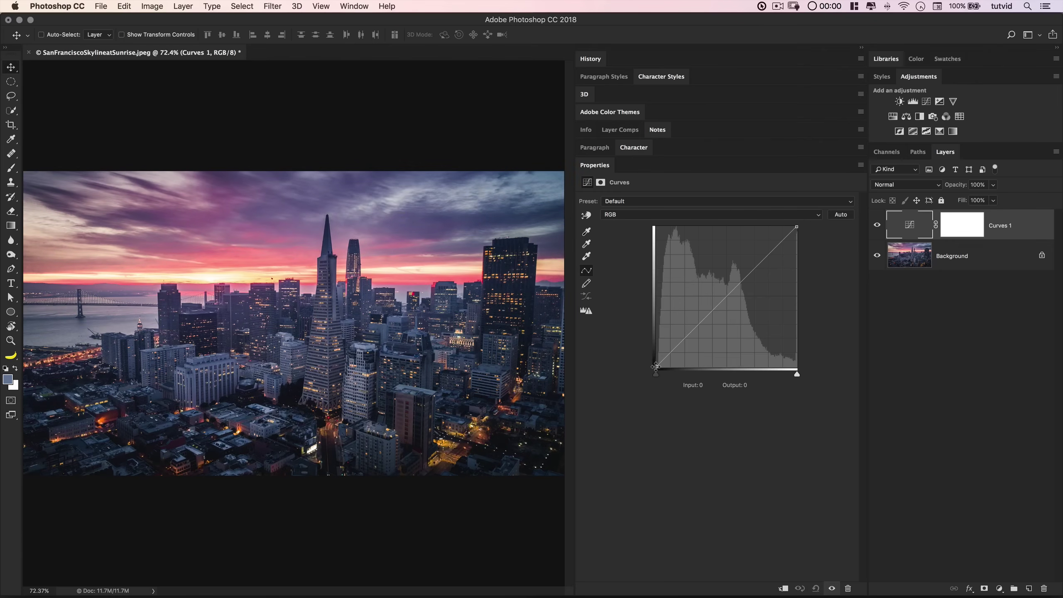
Pull an RGB shadow point down for contrast, add an upper point and adjust the highlight end.
{"action": "left_click_drag", "start_coordinate": [656, 367], "coordinate": [656, 360]}
{"action": "left_click_drag", "start_coordinate": [690, 329], "coordinate": [686, 343]}
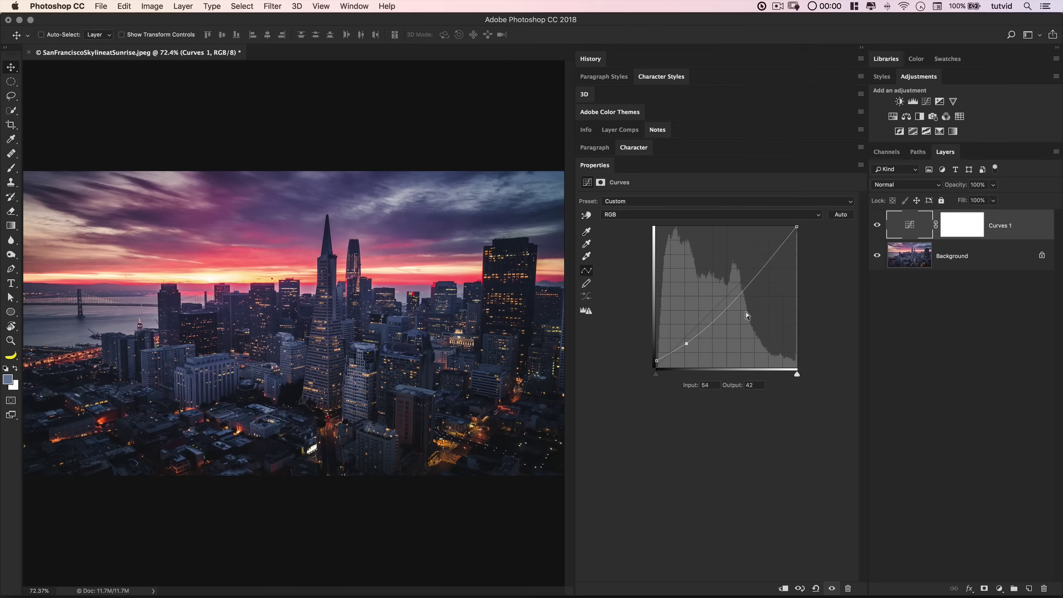
{"action": "left_click", "coordinate": [758, 266]}
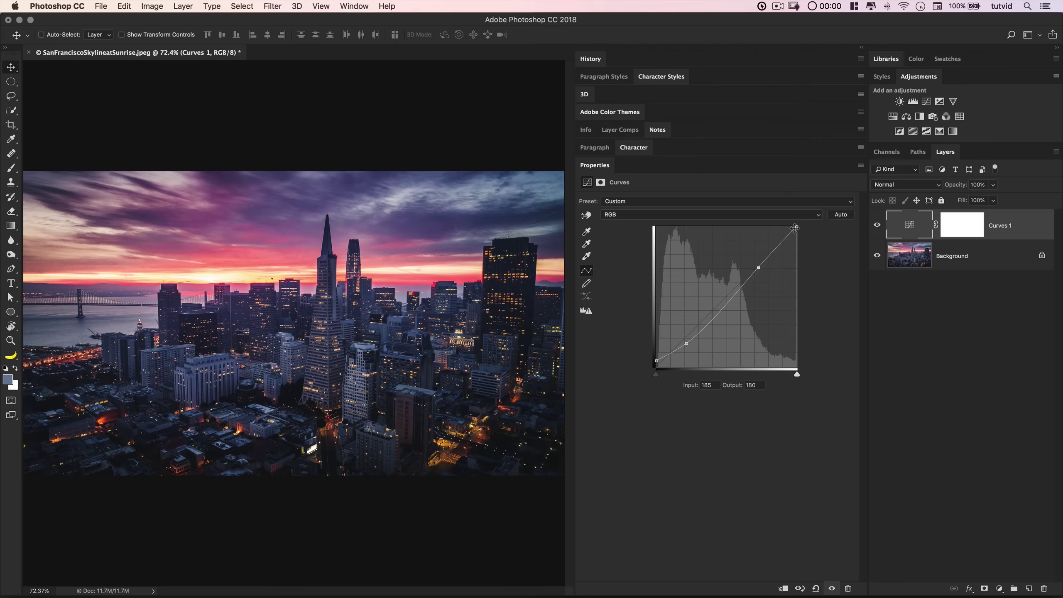
{"action": "left_click_drag", "start_coordinate": [795, 228], "coordinate": [796, 237]}
Move the Blue black point inward, then pull the Green curve down to add magenta.
{"action": "left_click", "coordinate": [735, 214]}
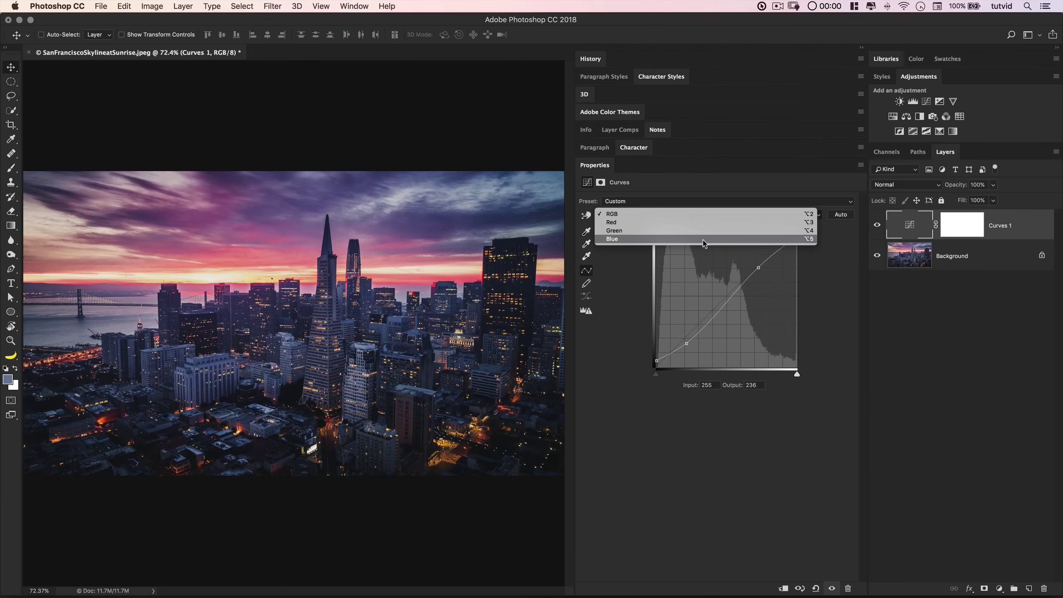
{"action": "left_click", "coordinate": [703, 239]}
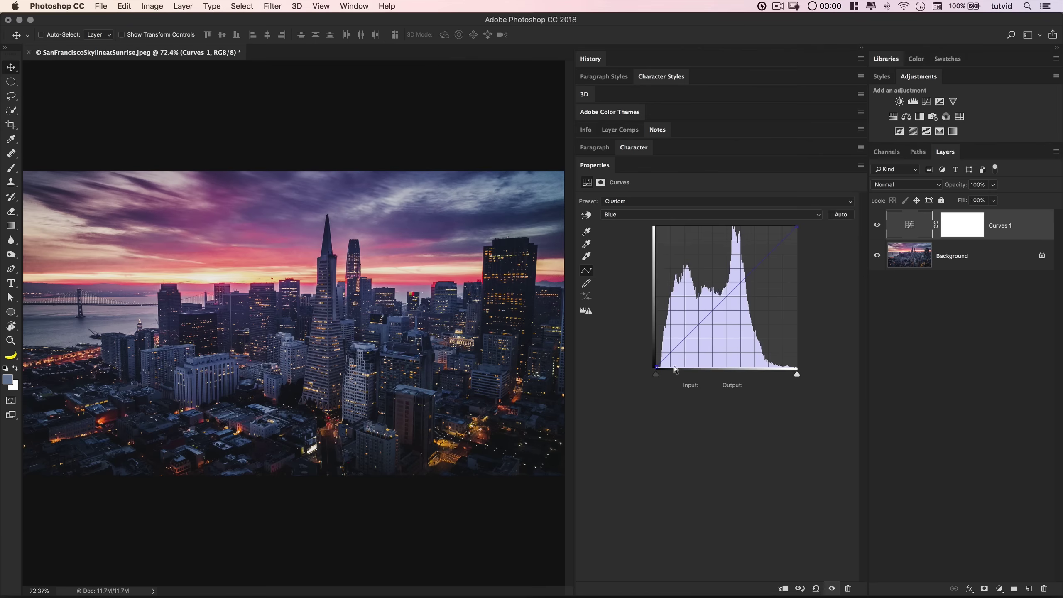
{"action": "left_click_drag", "start_coordinate": [657, 367], "coordinate": [669, 372]}
{"action": "left_click", "coordinate": [684, 214]}
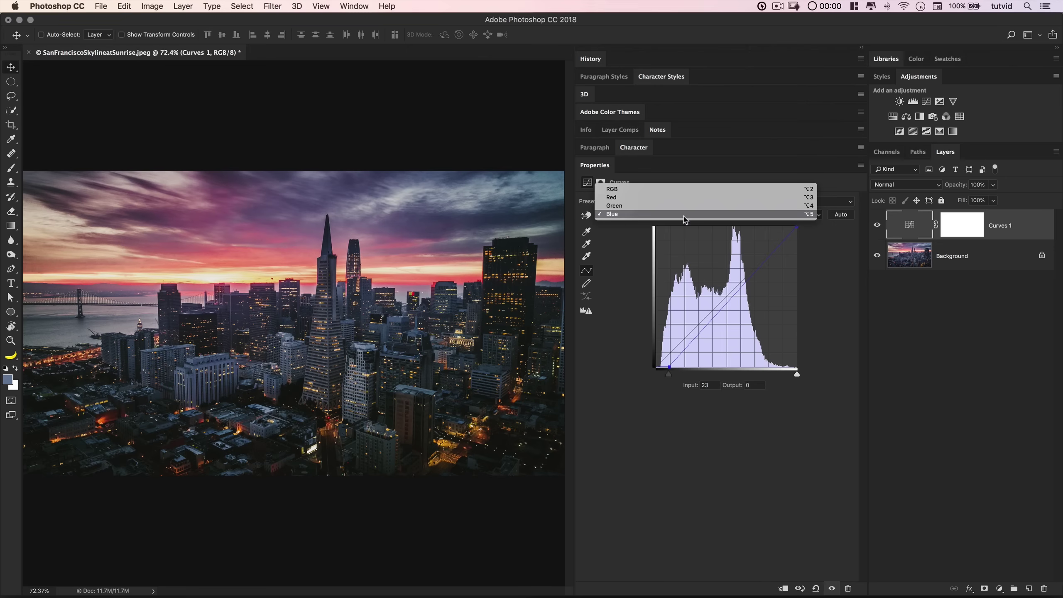
{"action": "left_click", "coordinate": [678, 205]}
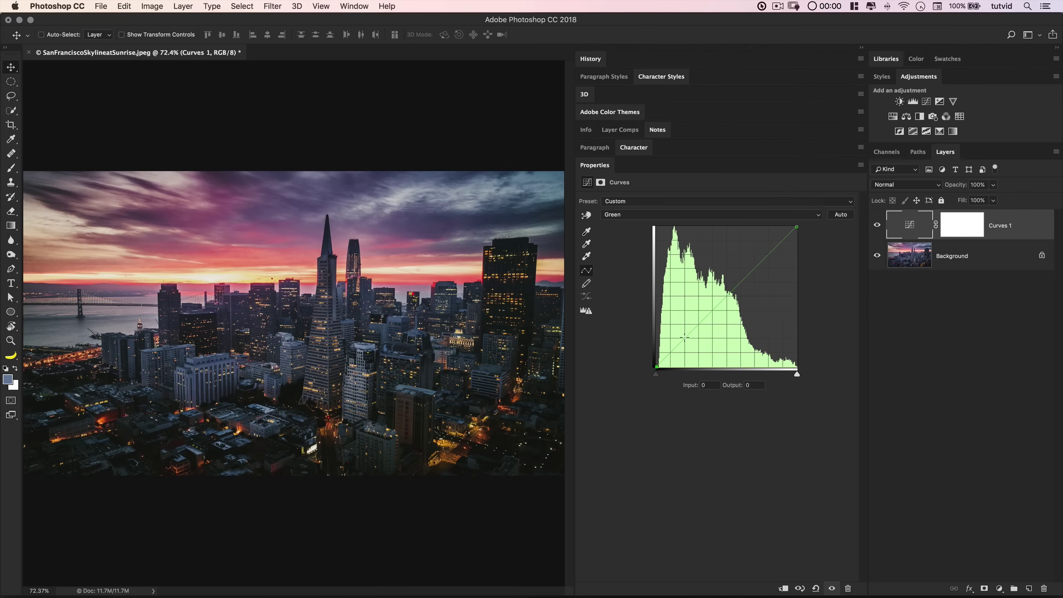
{"action": "left_click_drag", "start_coordinate": [685, 339], "coordinate": [684, 347]}
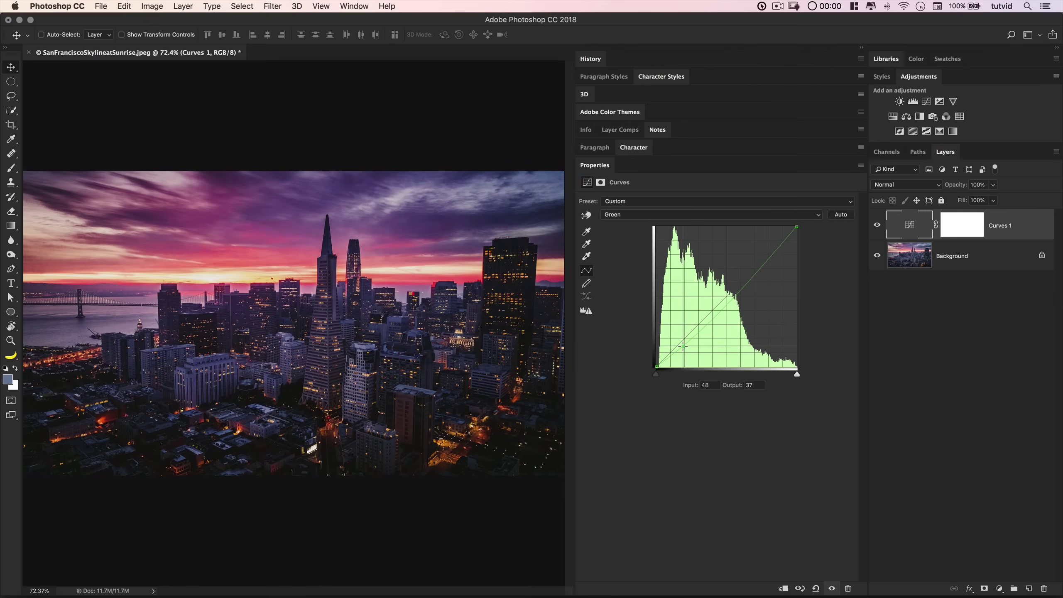
In the Red channel, adjust the upper tones and pin the shadows with a new point.
{"action": "left_click", "coordinate": [703, 215]}
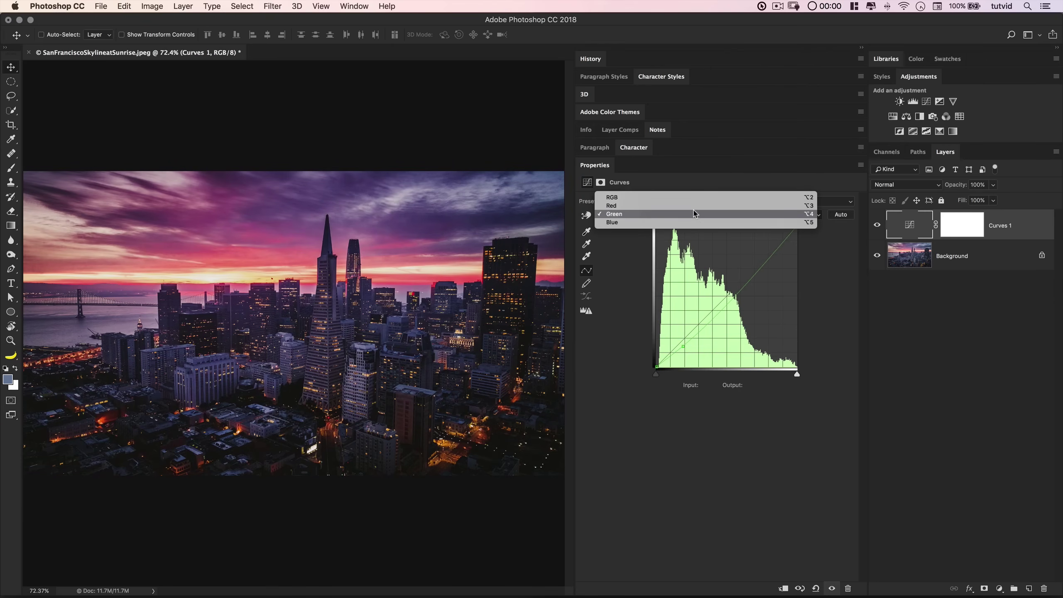
{"action": "left_click", "coordinate": [693, 207]}
{"action": "mouse_move", "coordinate": [762, 258]}
{"action": "left_mouse_down"}
{"action": "mouse_move", "coordinate": [763, 275]}
{"action": "mouse_move", "coordinate": [756, 256]}
{"action": "left_mouse_up"}
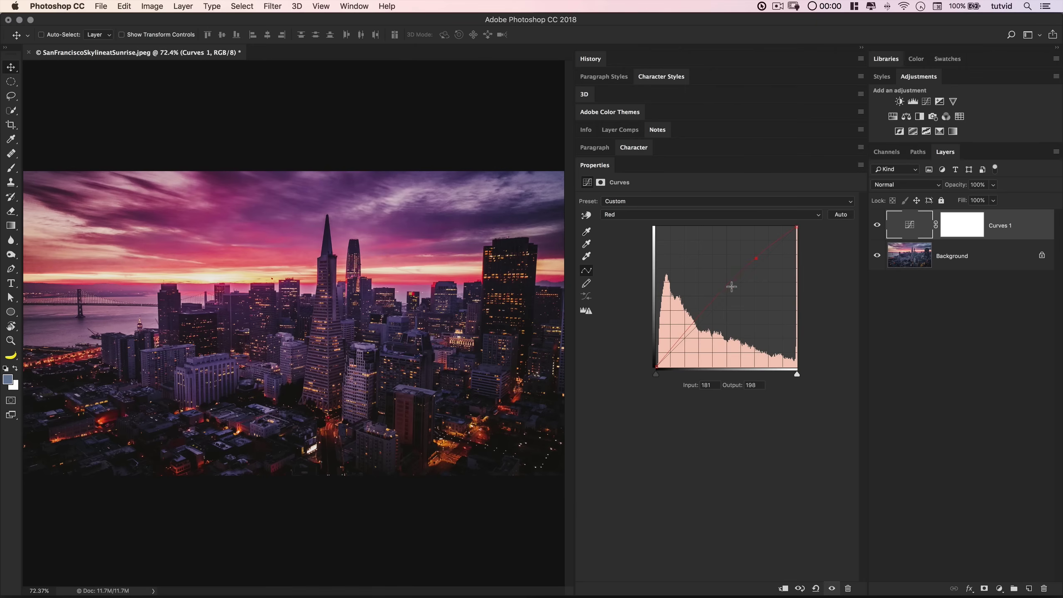
{"action": "left_click", "coordinate": [696, 329]}
Toggle Curves 1 visibility repeatedly to compare against the original, leaving it visible.
{"action": "left_click", "coordinate": [877, 225]}
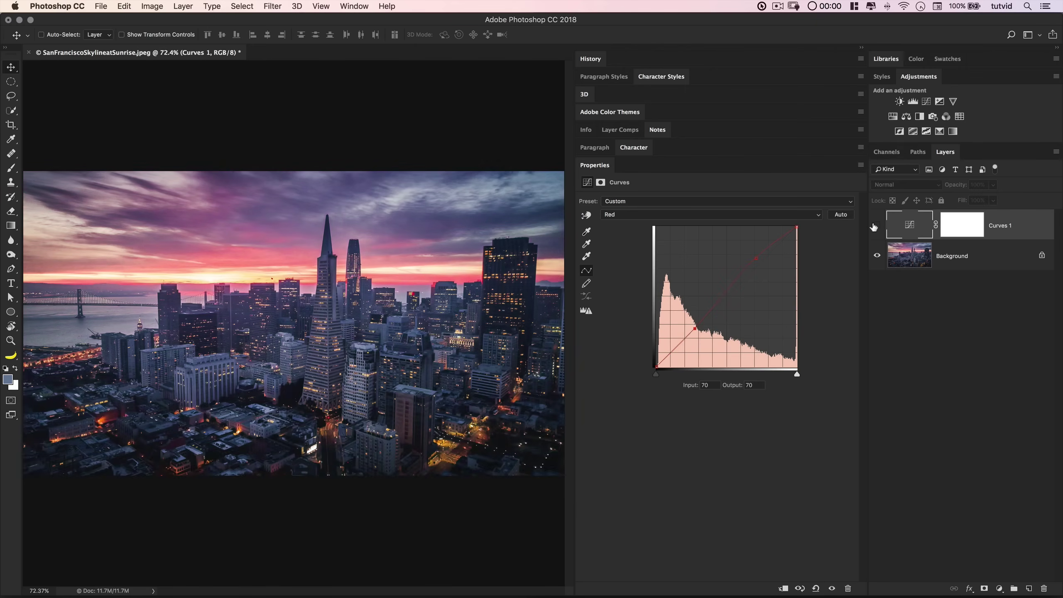
{"action": "left_click", "coordinate": [877, 225]}
{"action": "left_click", "coordinate": [877, 225]}
{"action": "left_click", "coordinate": [876, 225]}
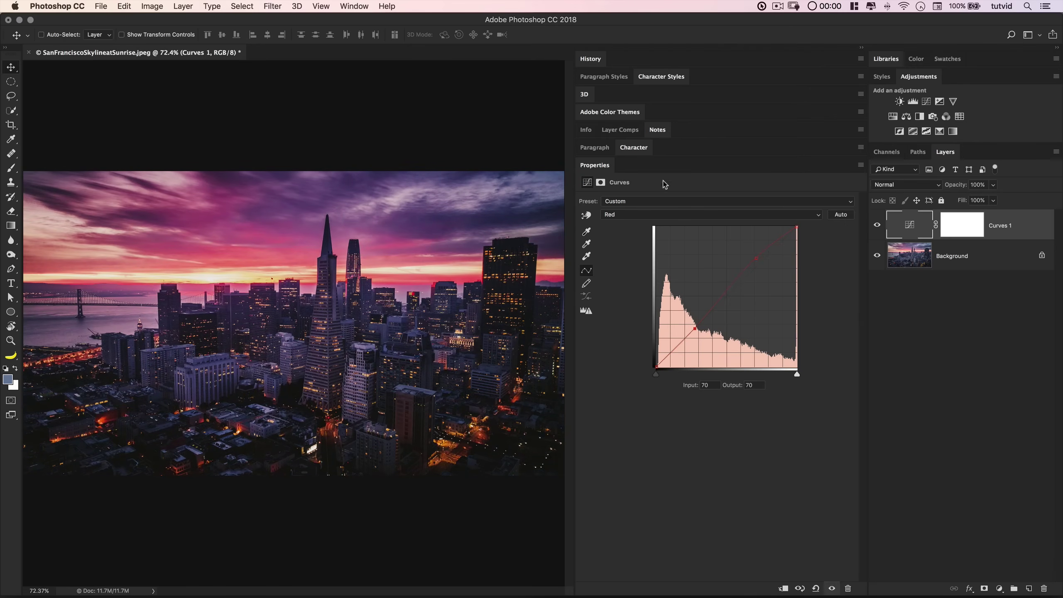
{"action": "left_click", "coordinate": [878, 225]}
{"action": "left_click", "coordinate": [877, 226]}
Switch the Curves 1 panel channel back to the composite RGB curve.
{"action": "left_click", "coordinate": [651, 215]}
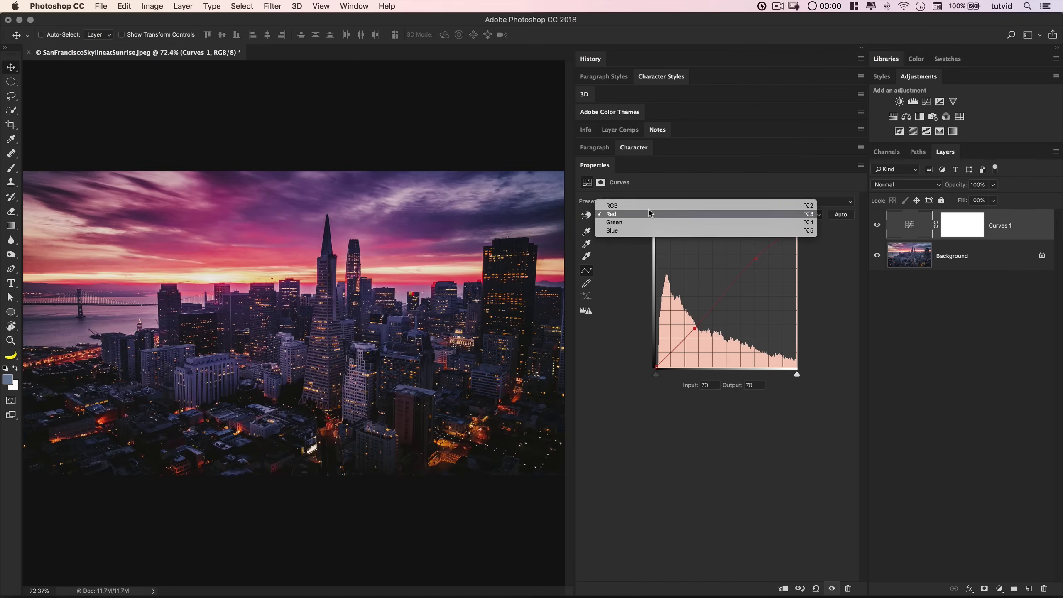
{"action": "left_click", "coordinate": [651, 202]}
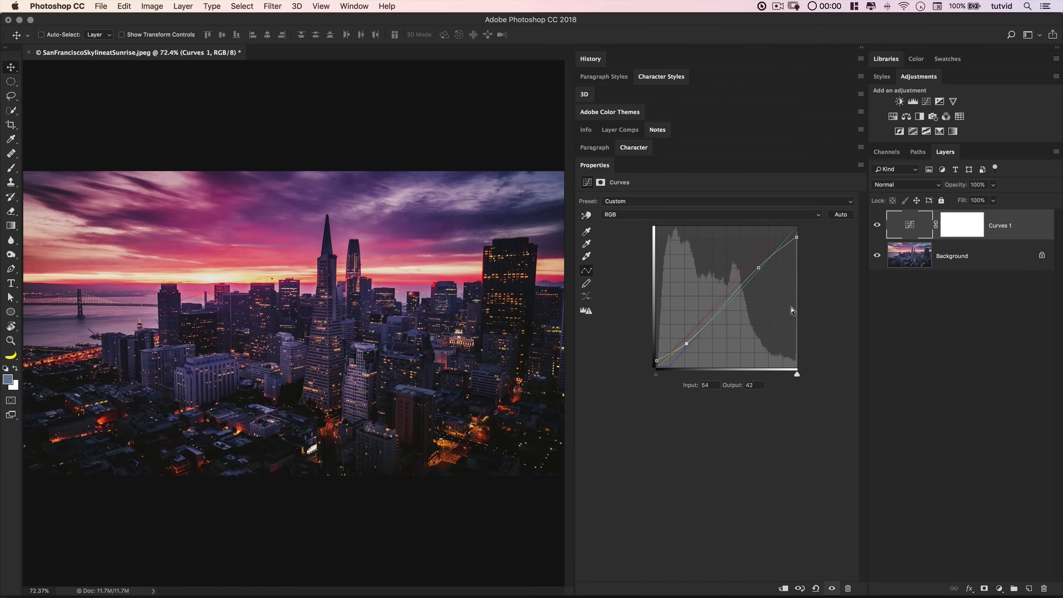
{"action": "left_click", "coordinate": [646, 219]}
{"action": "left_click", "coordinate": [644, 258]}
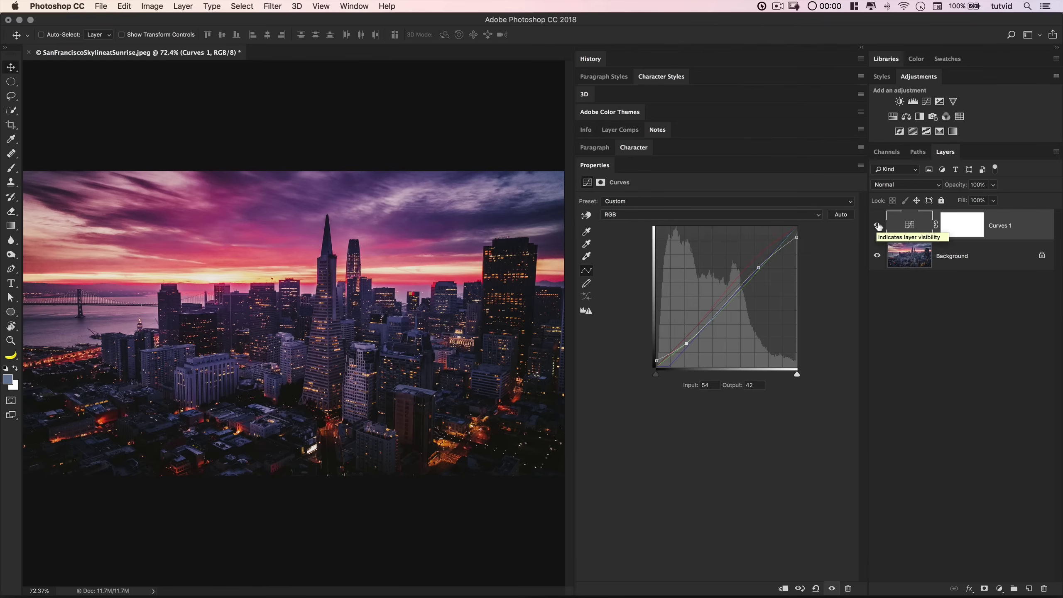
Check the Curves 1 blend mode and Layer Style options, keeping Normal with no changes.
{"action": "left_click", "coordinate": [907, 184]}
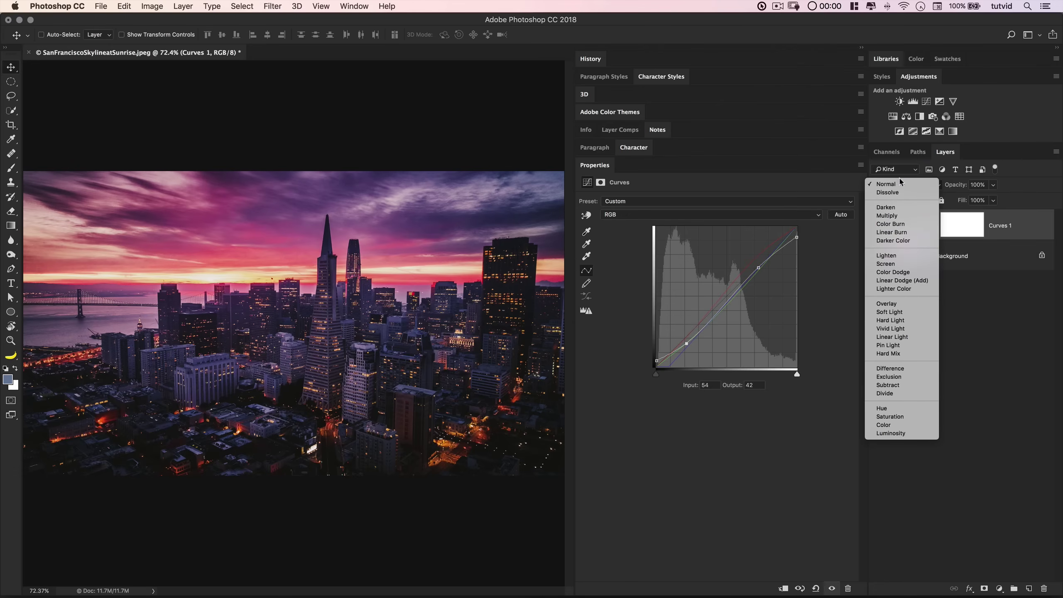
{"action": "left_click", "coordinate": [936, 186]}
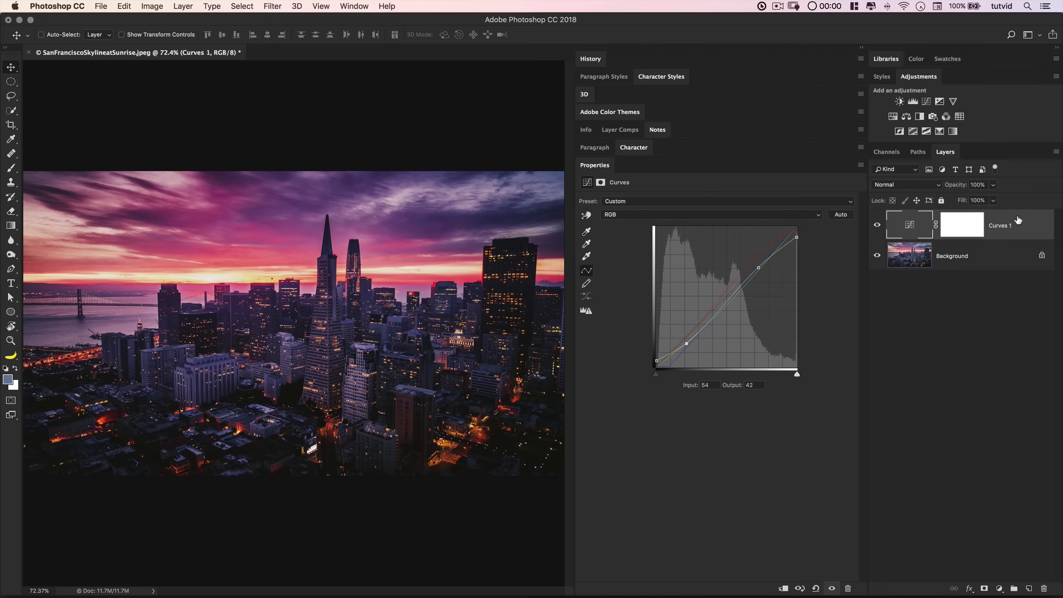
{"action": "double_click", "coordinate": [1018, 220]}
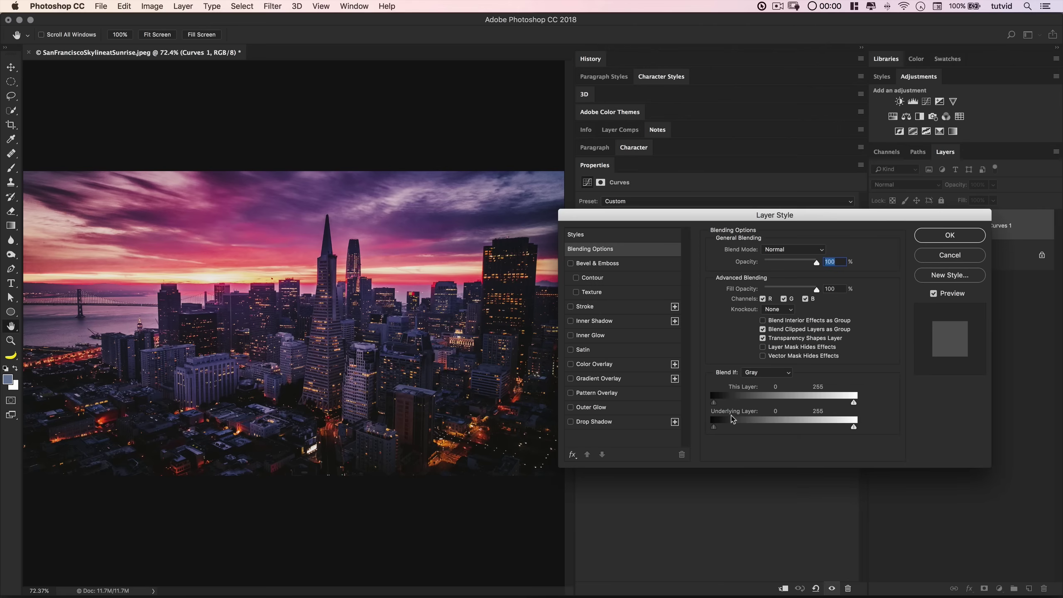
{"action": "left_click", "coordinate": [943, 236]}
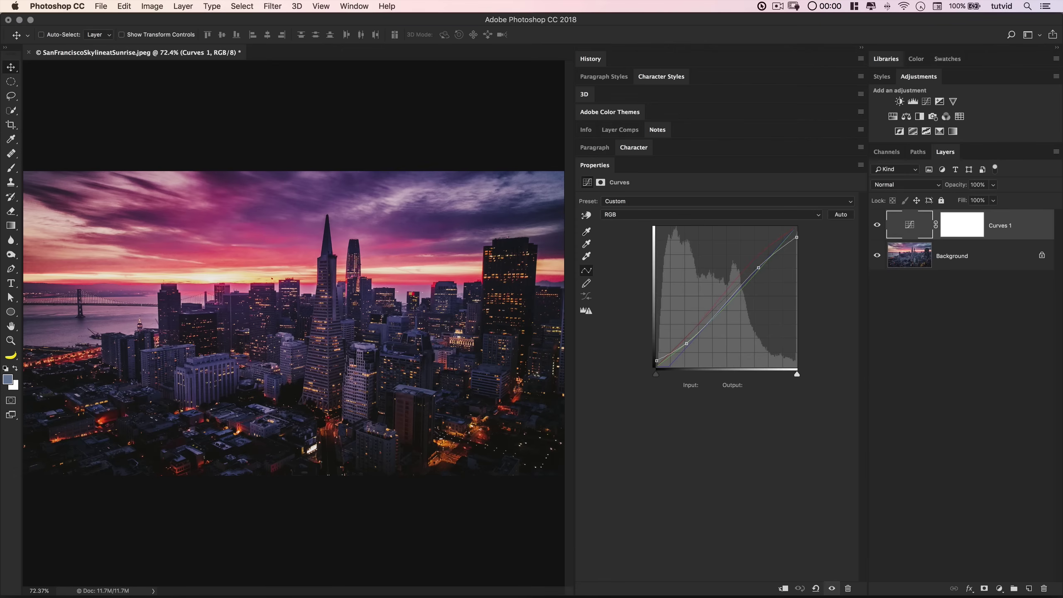